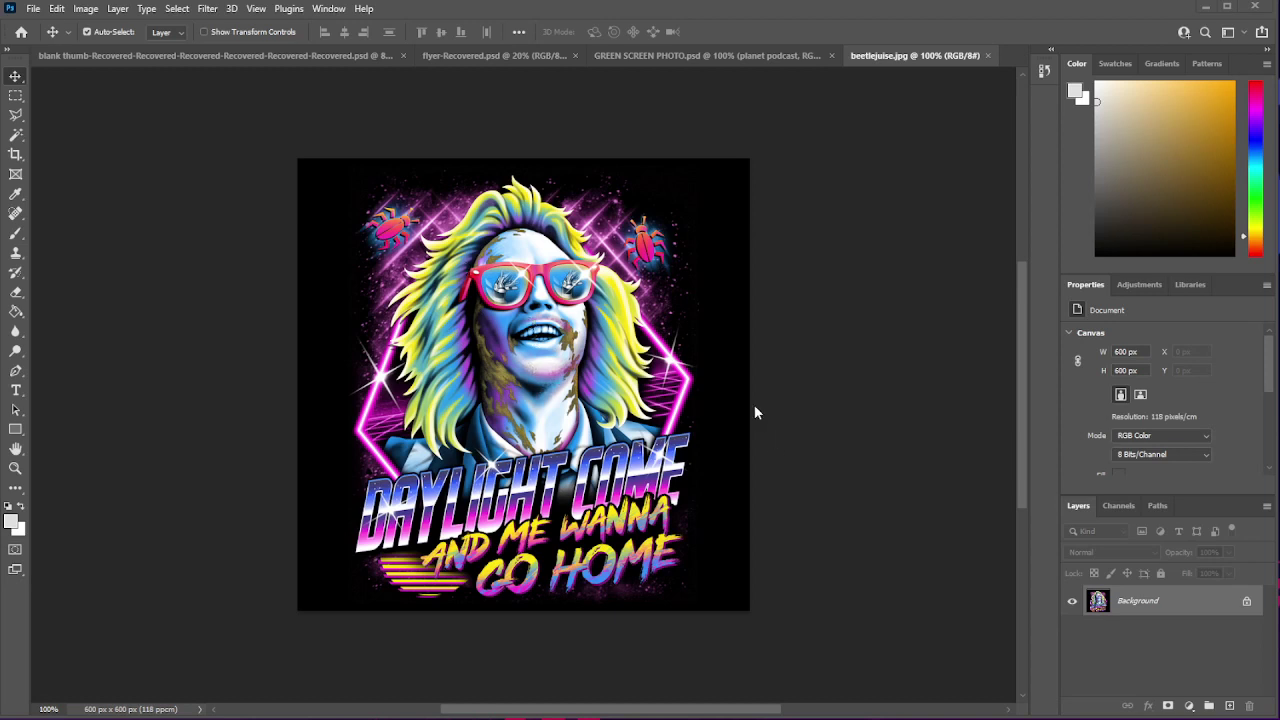
# - Resample beetlejuise.jpg to a resolution of 300 pixels/centimeter
pyautogui.click(86, 9)
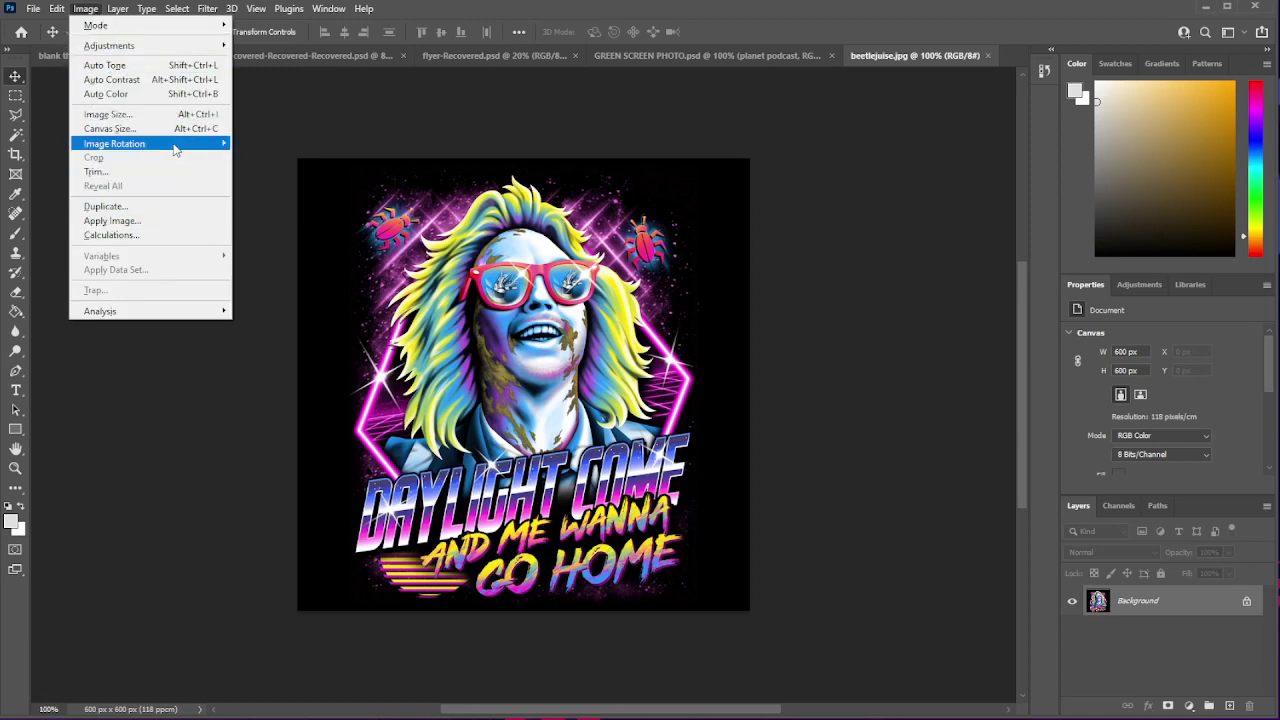
pyautogui.click(139, 116)
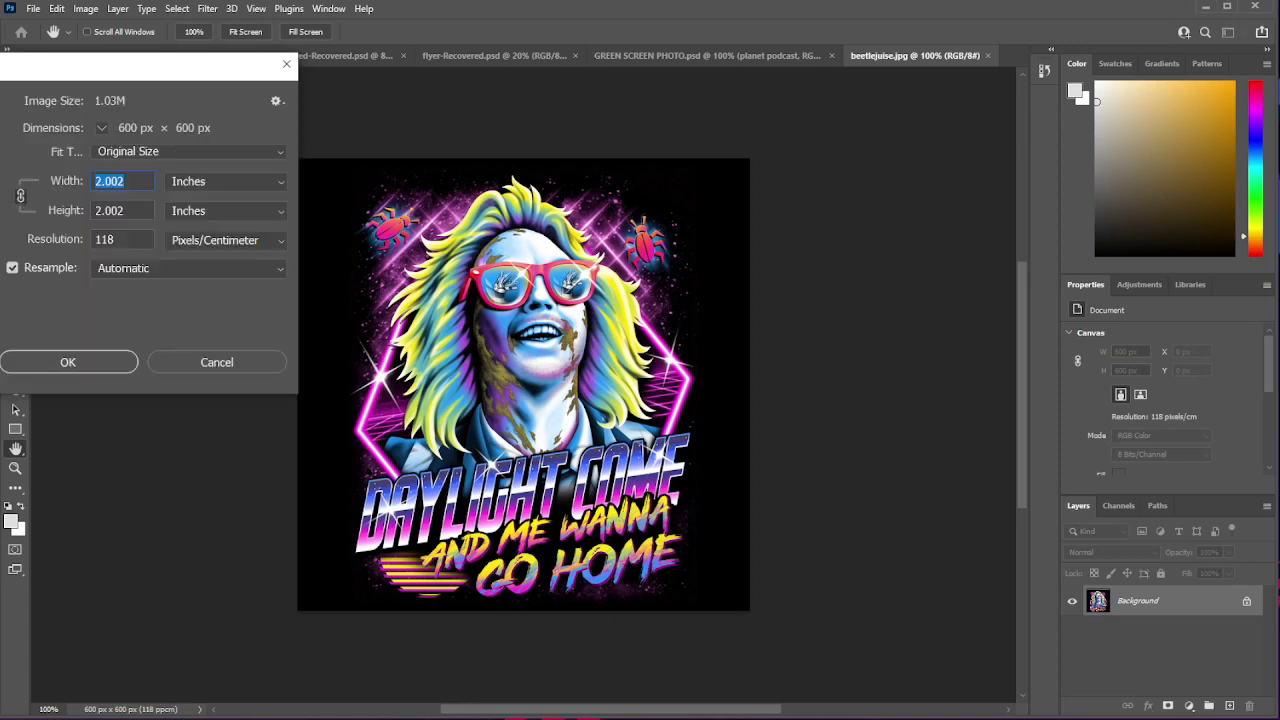
pyautogui.click(686, 372)
pyautogui.moveTo(686, 372); pyautogui.dragTo(628, 370)
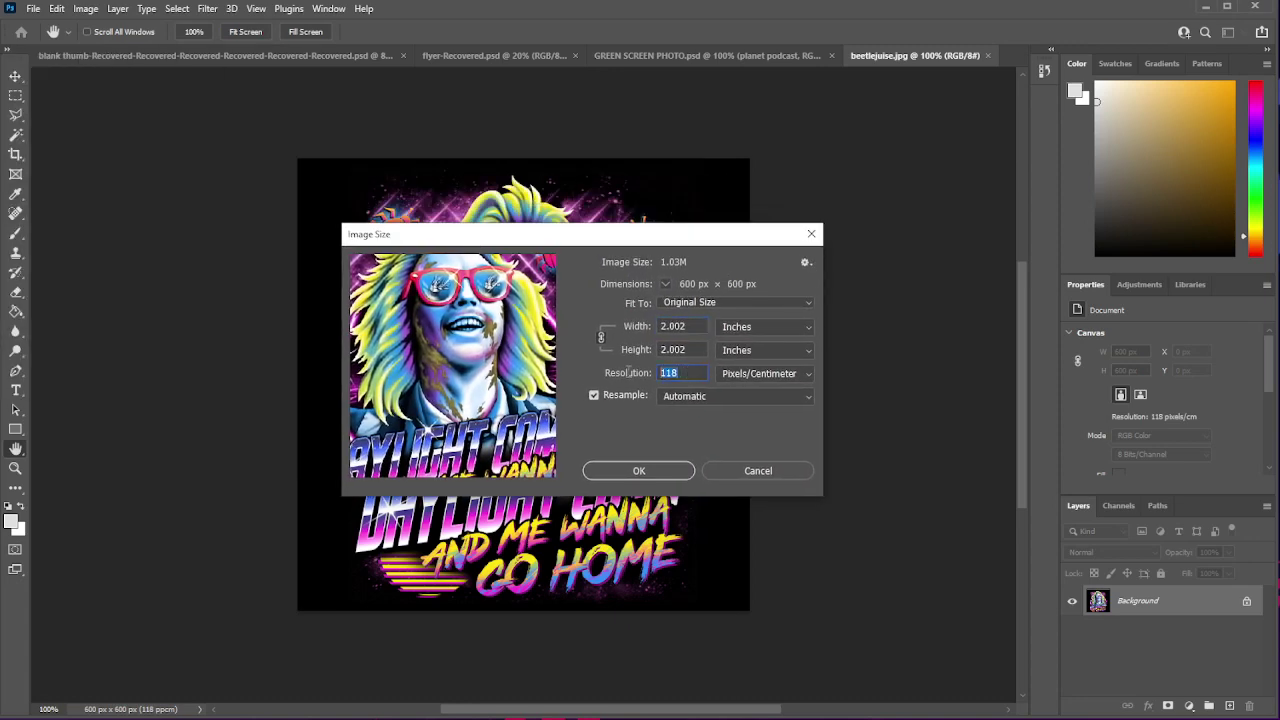
pyautogui.write('300')
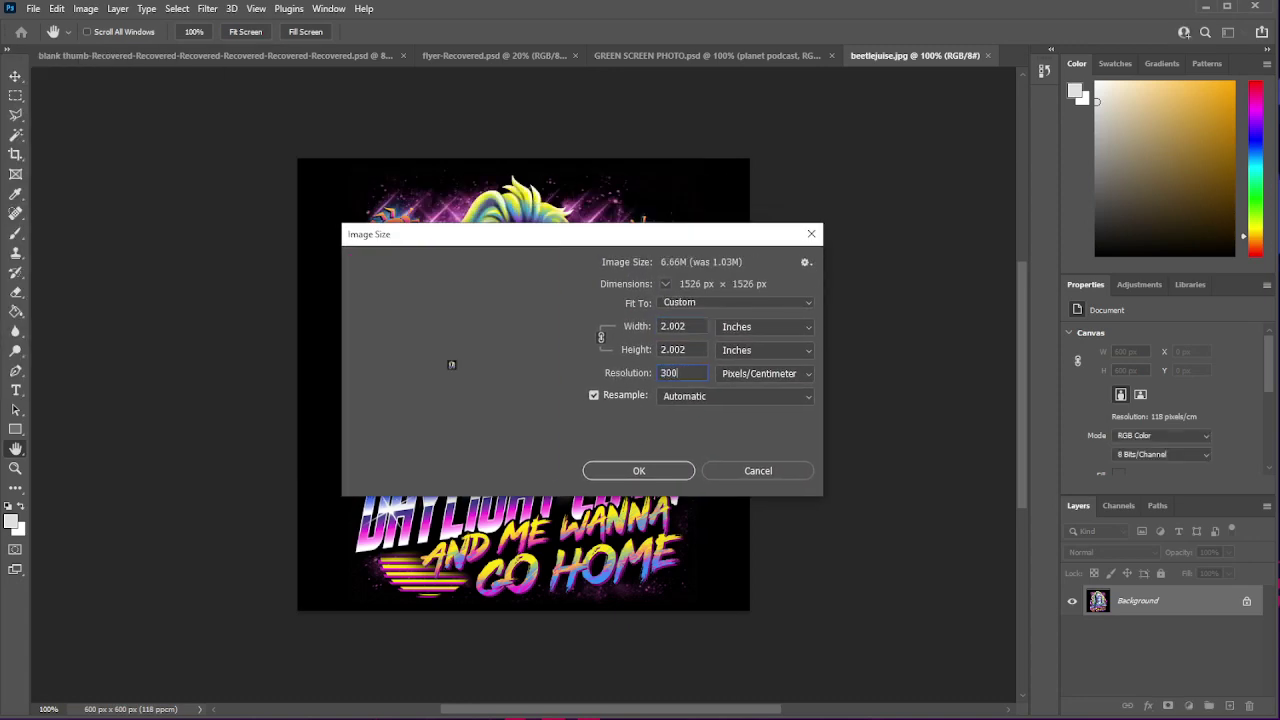
pyautogui.click(666, 472)
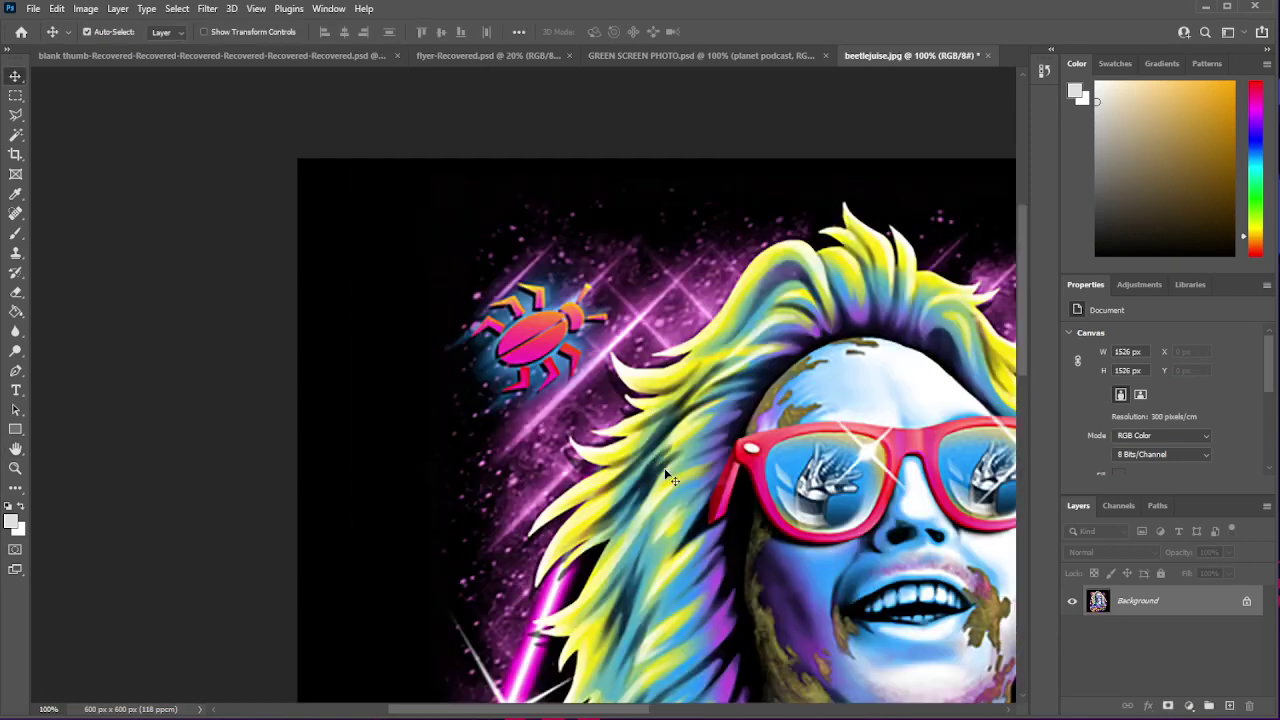
# - Duplicate the Background layer of beetlejuise.jpg into a new document
pyautogui.press('z')
pyautogui.keyDown('alt'); pyautogui.click(660, 490); pyautogui.keyUp('alt')
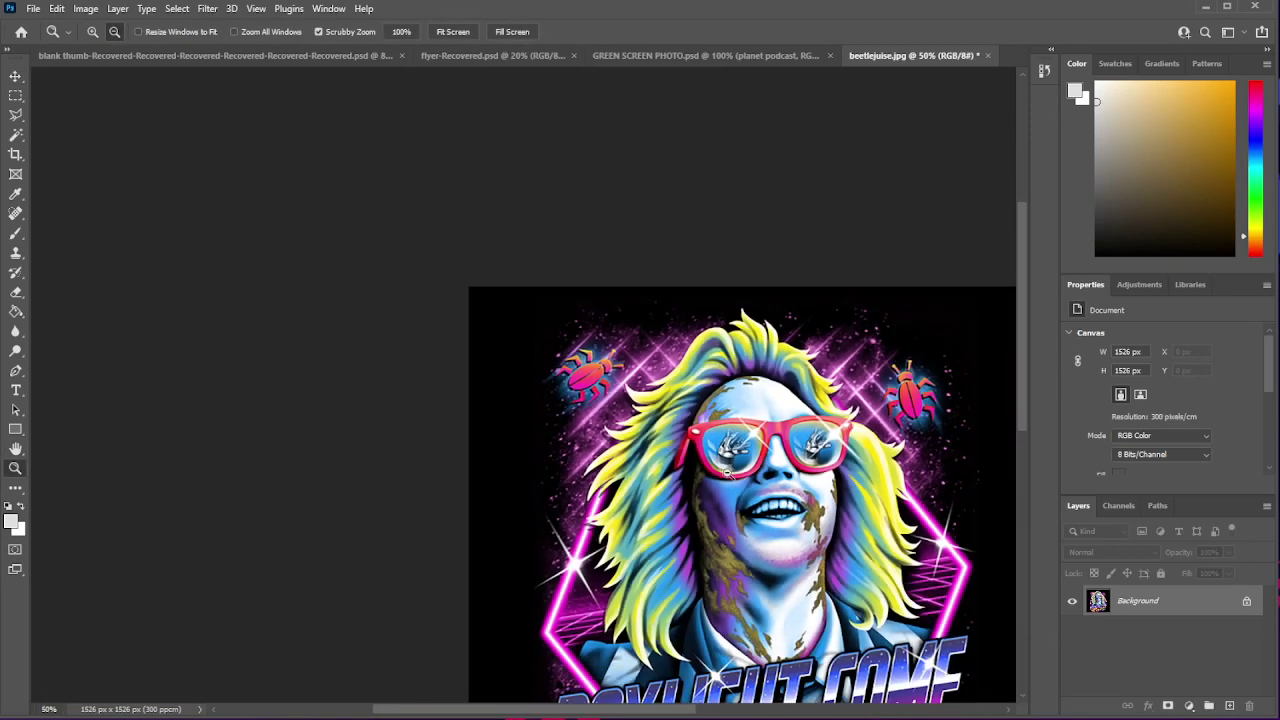
pyautogui.keyDown('alt'); pyautogui.click(699, 588); pyautogui.keyUp('alt')
pyautogui.moveTo(637, 709); pyautogui.dragTo(705, 709)
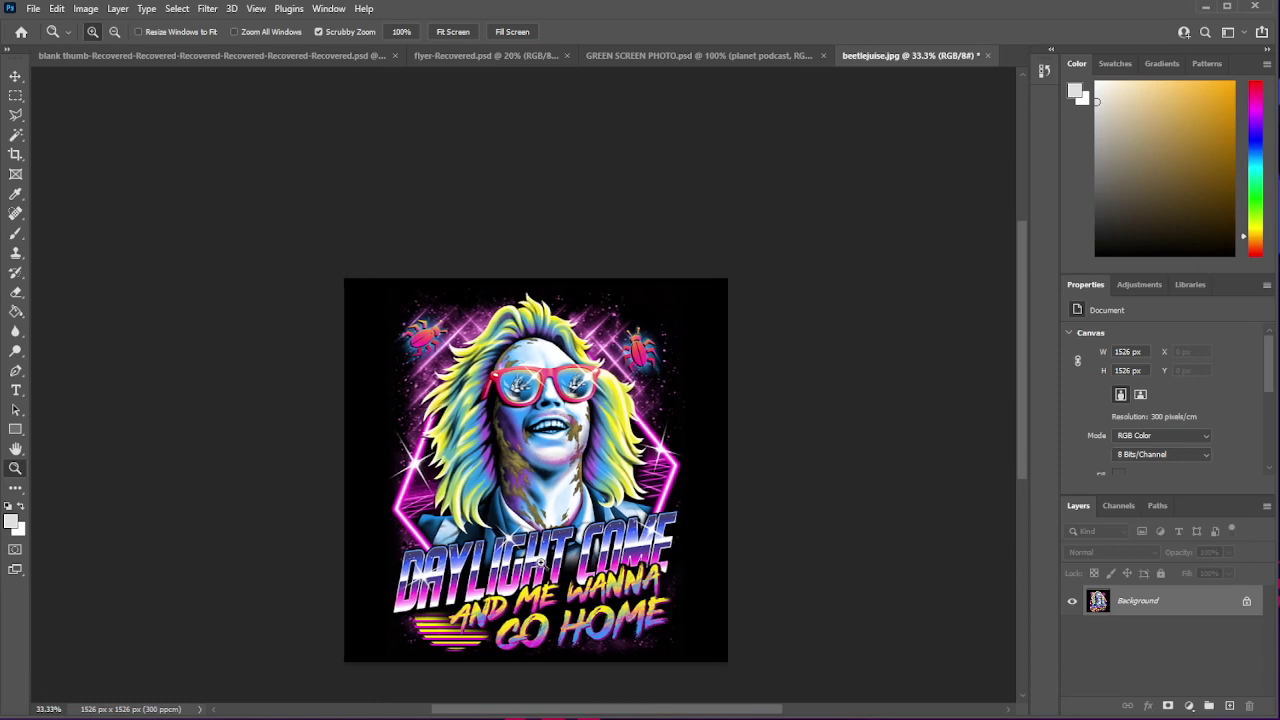
pyautogui.click(542, 564)
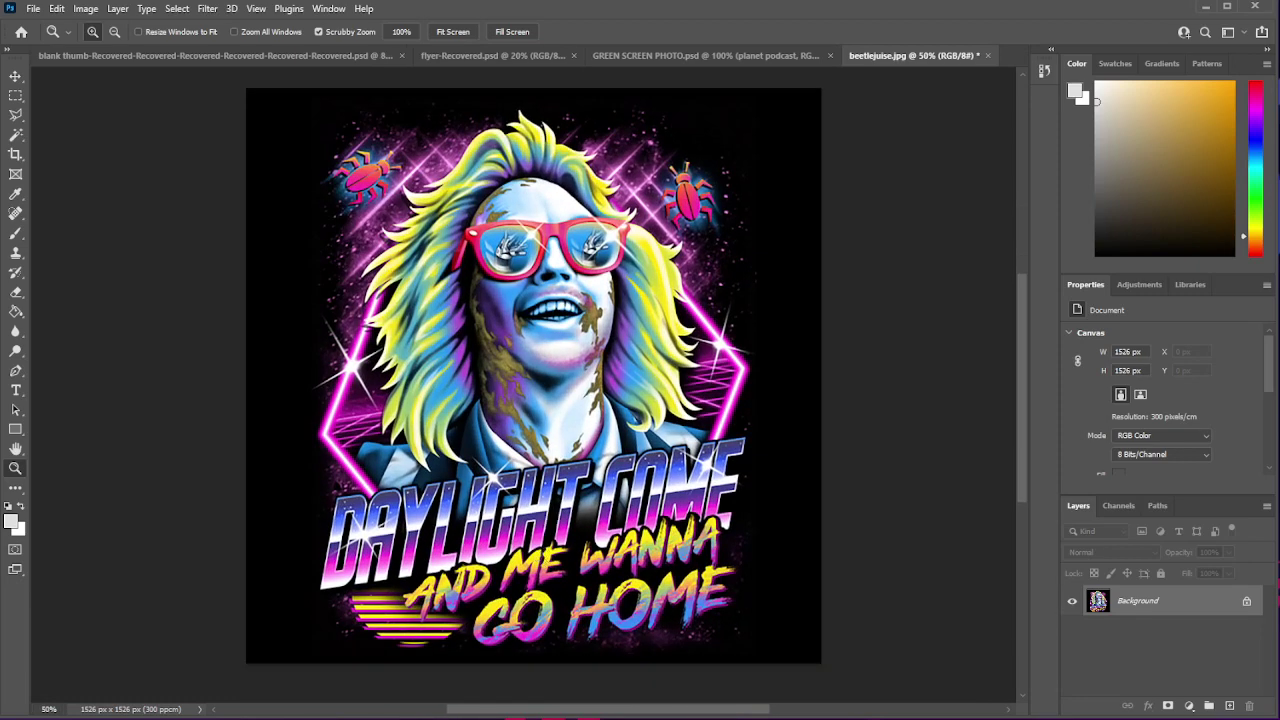
pyautogui.click(15, 76)
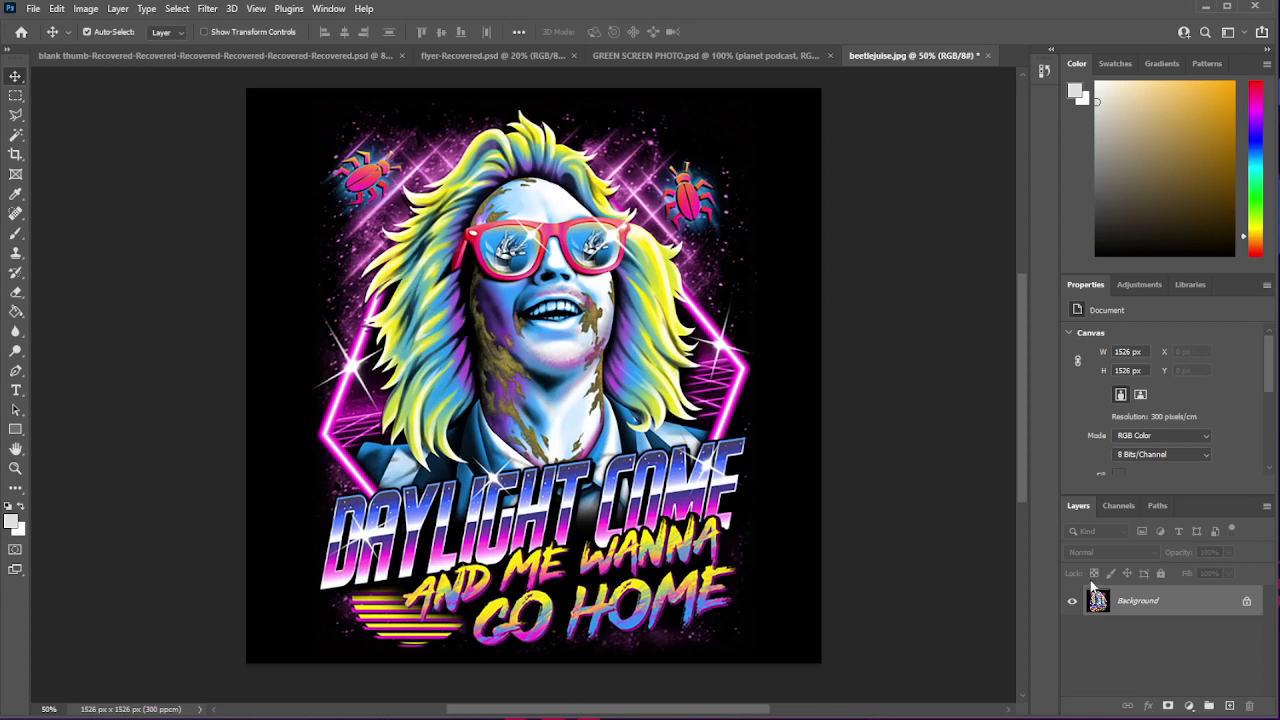
pyautogui.rightClick(1147, 610)
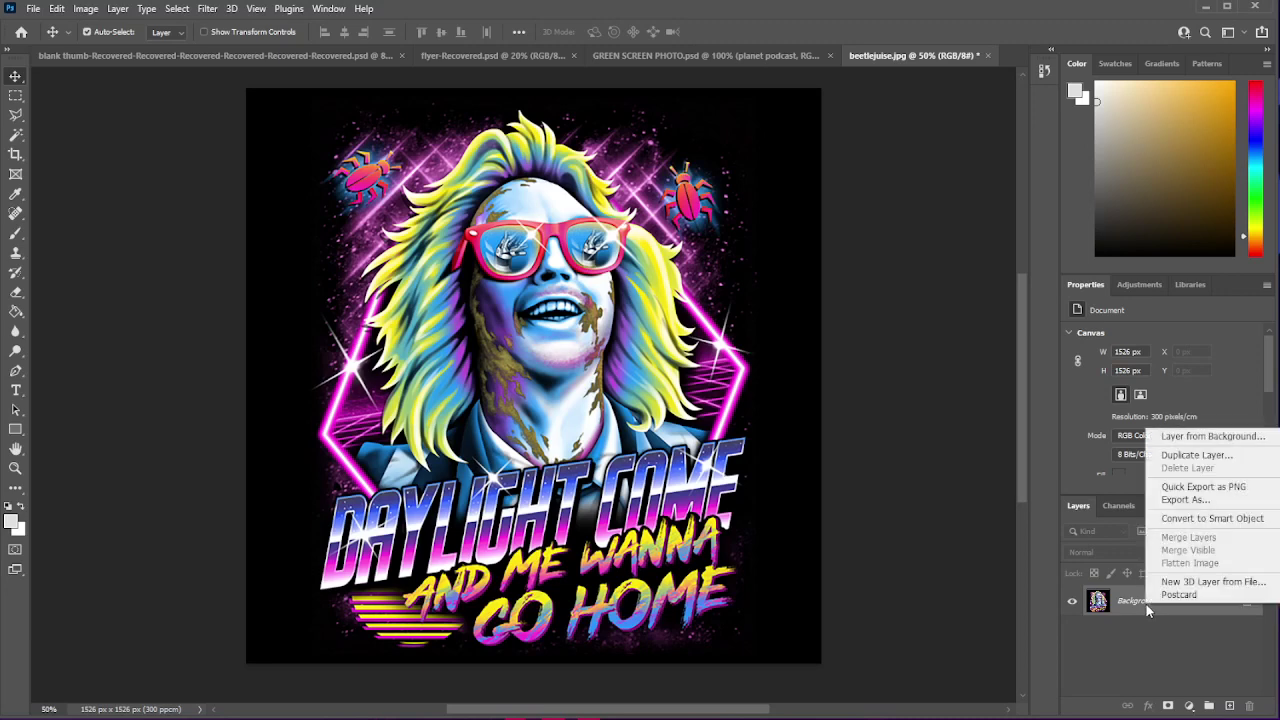
pyautogui.click(1198, 458)
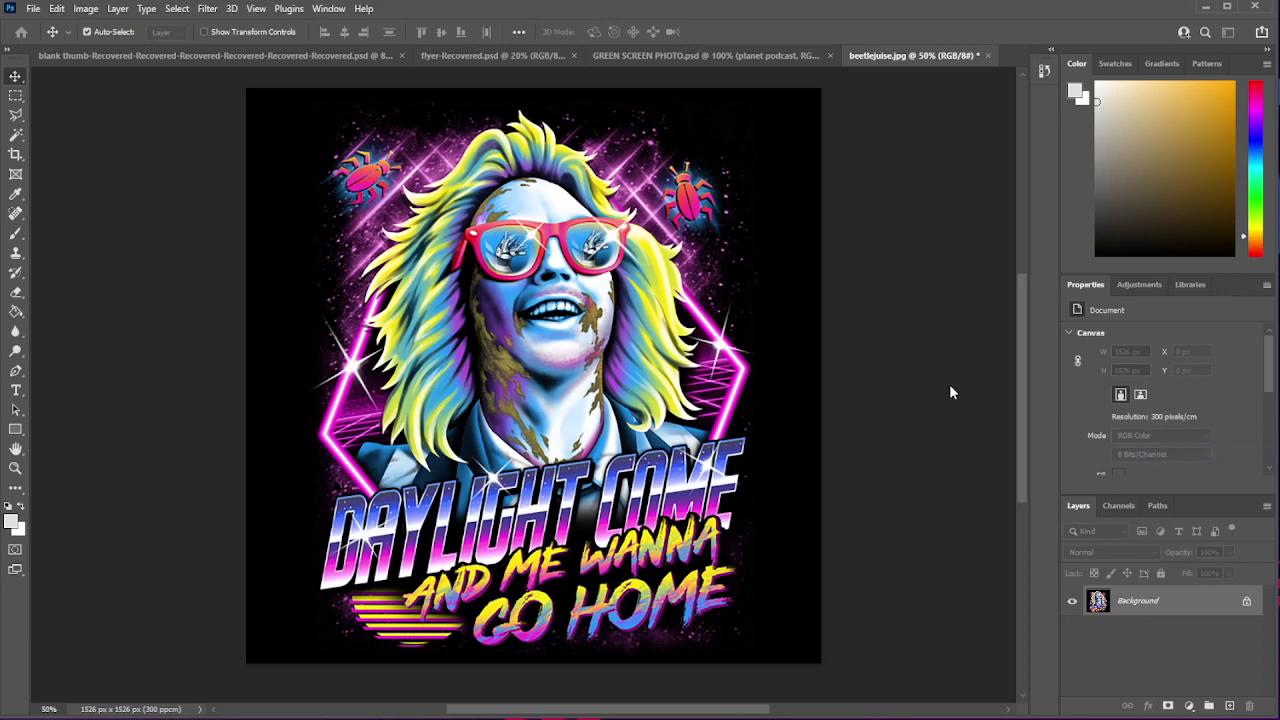
pyautogui.moveTo(510, 203); pyautogui.dragTo(728, 322)
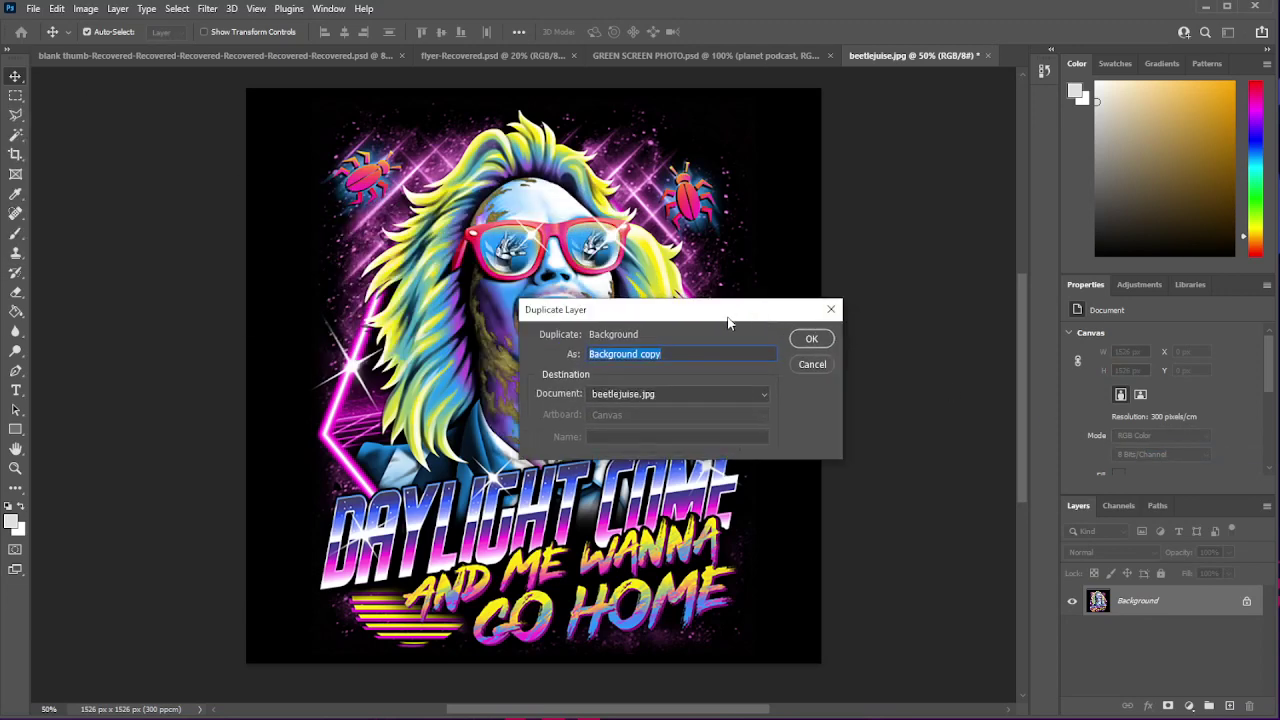
pyautogui.click(660, 397)
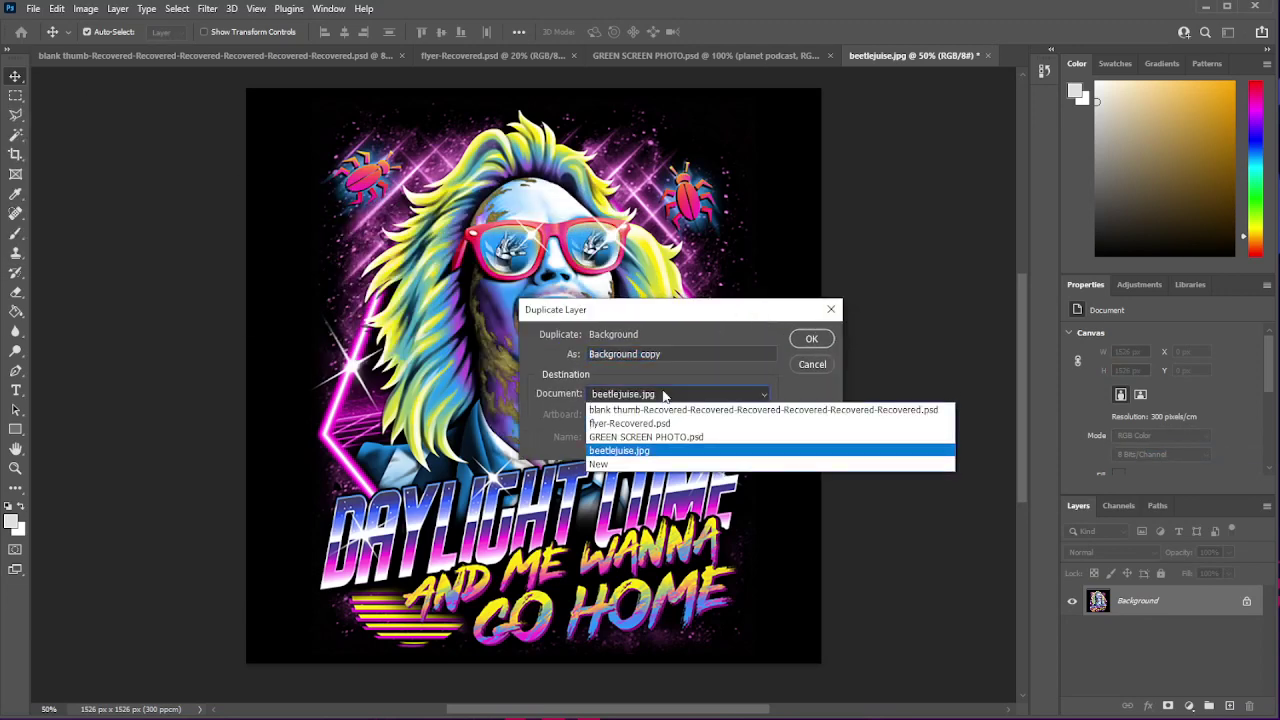
pyautogui.click(640, 463)
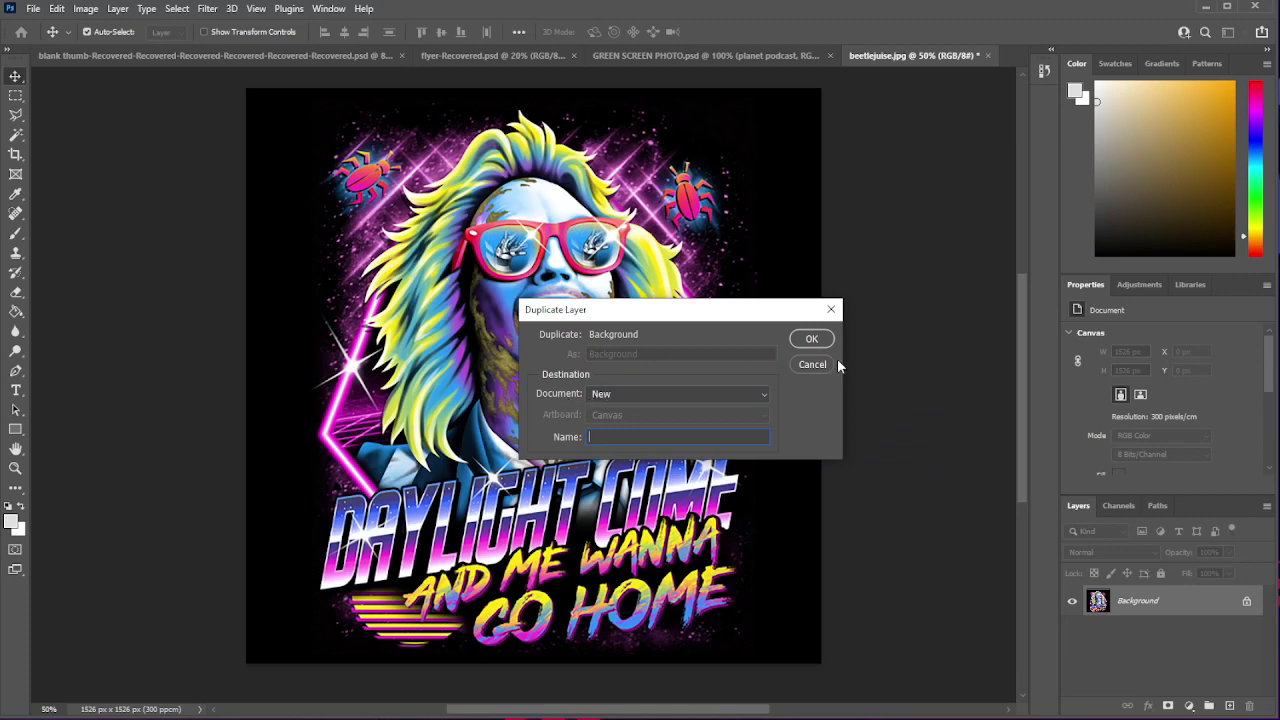
pyautogui.click(812, 338)
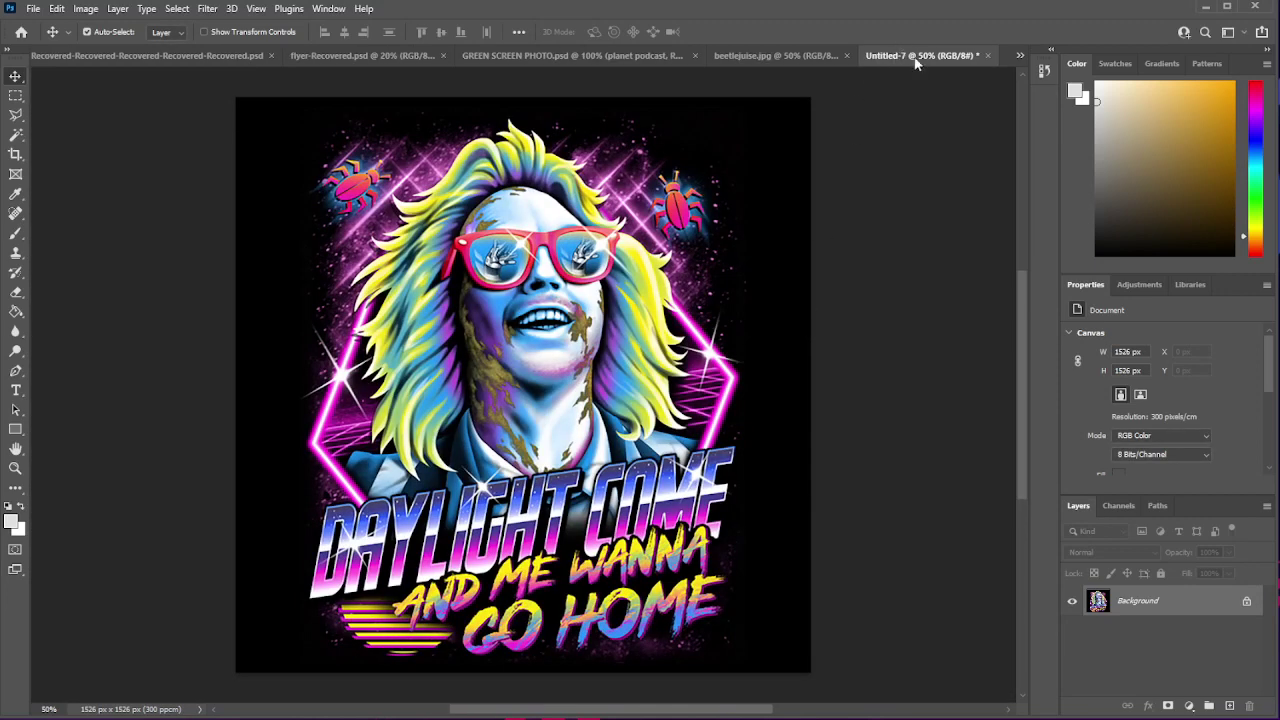
# - Float the duplicated document in its own window and convert it to CMYK Color mode
pyautogui.click(822, 56)
pyautogui.click(984, 58)
pyautogui.moveTo(928, 58); pyautogui.dragTo(476, 92)
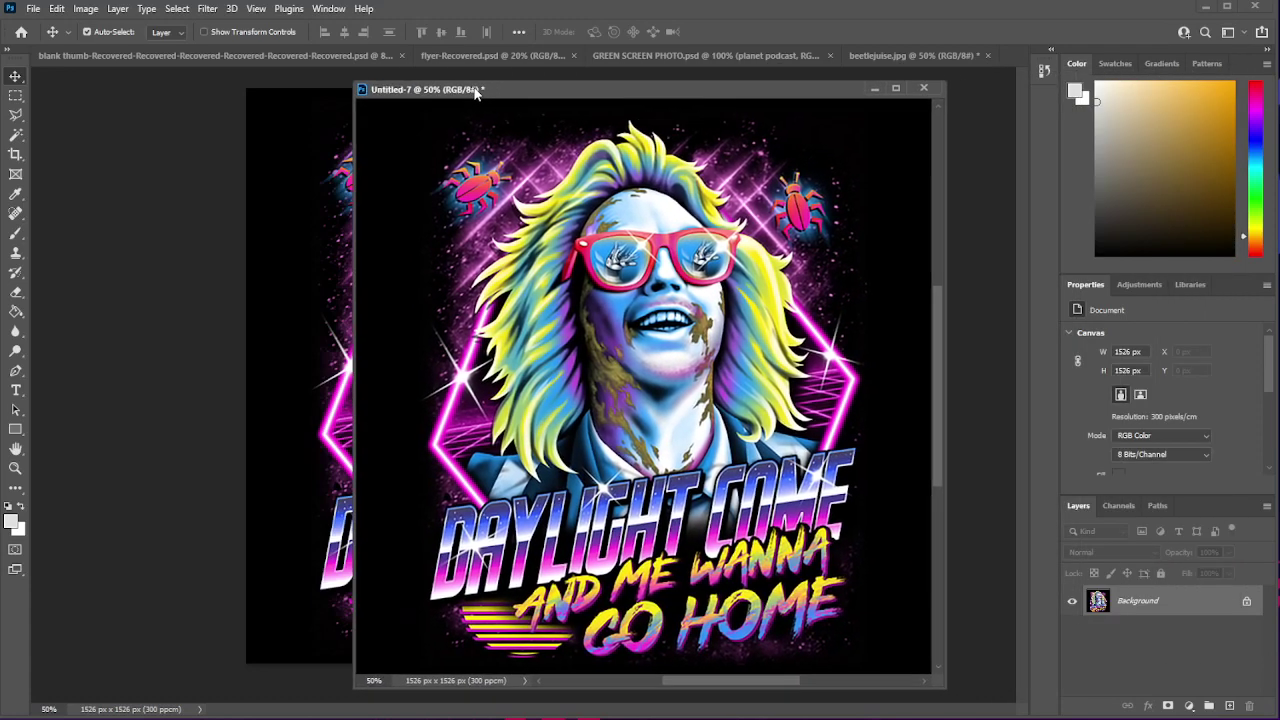
pyautogui.click(84, 9)
pyautogui.moveTo(92, 26)
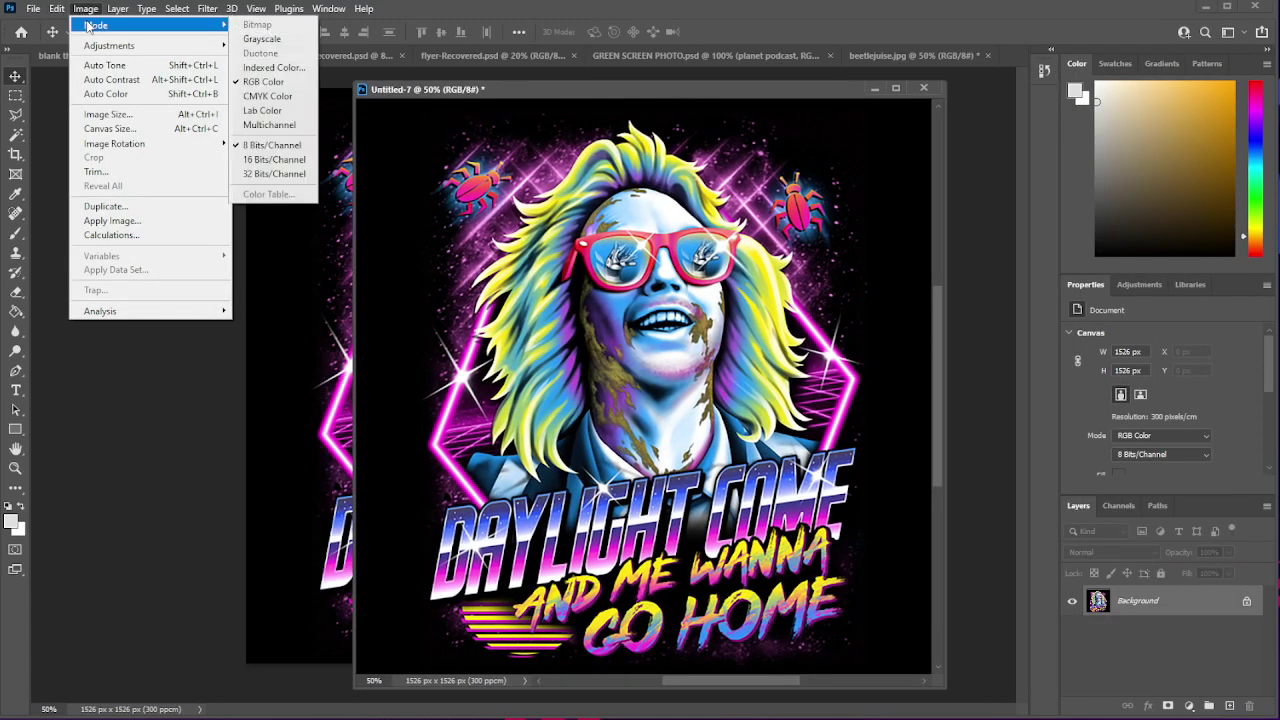
pyautogui.click(264, 97)
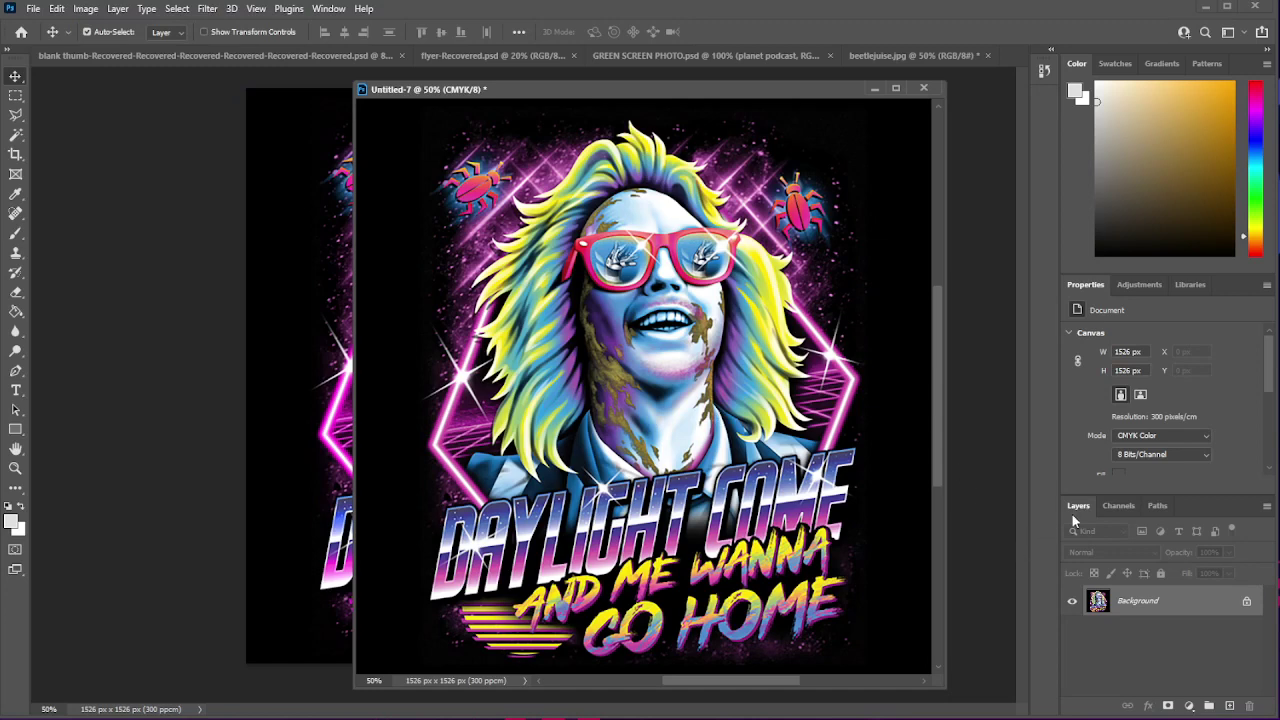
# - Split the CMYK document's channels into separate grayscale documents
pyautogui.click(1120, 507)
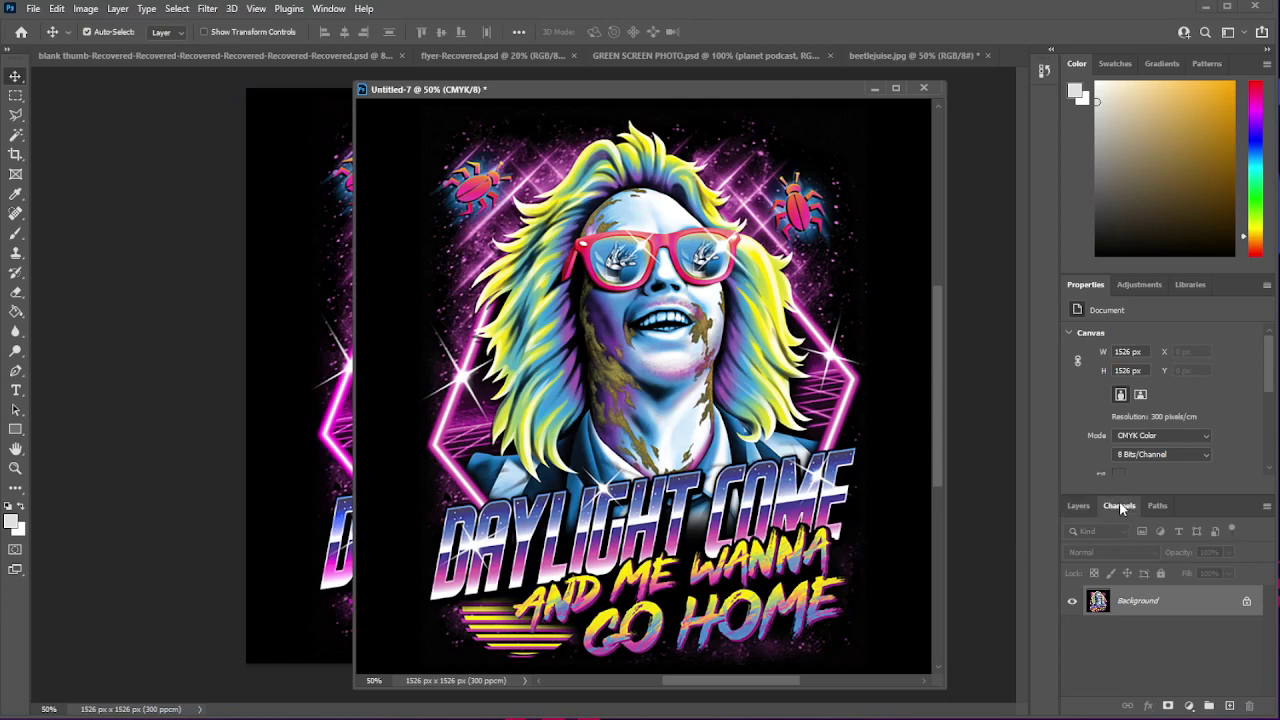
pyautogui.click(1267, 509)
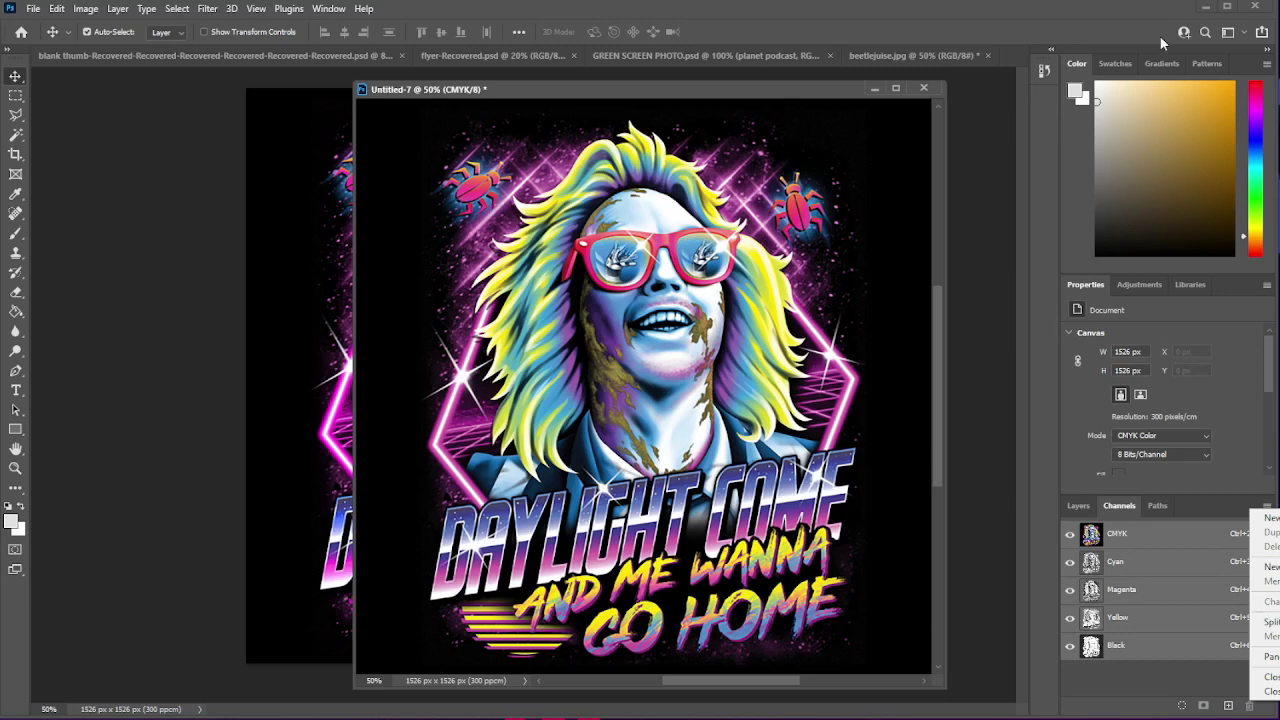
pyautogui.click(1124, 7)
pyautogui.moveTo(1124, 7); pyautogui.dragTo(934, 12)
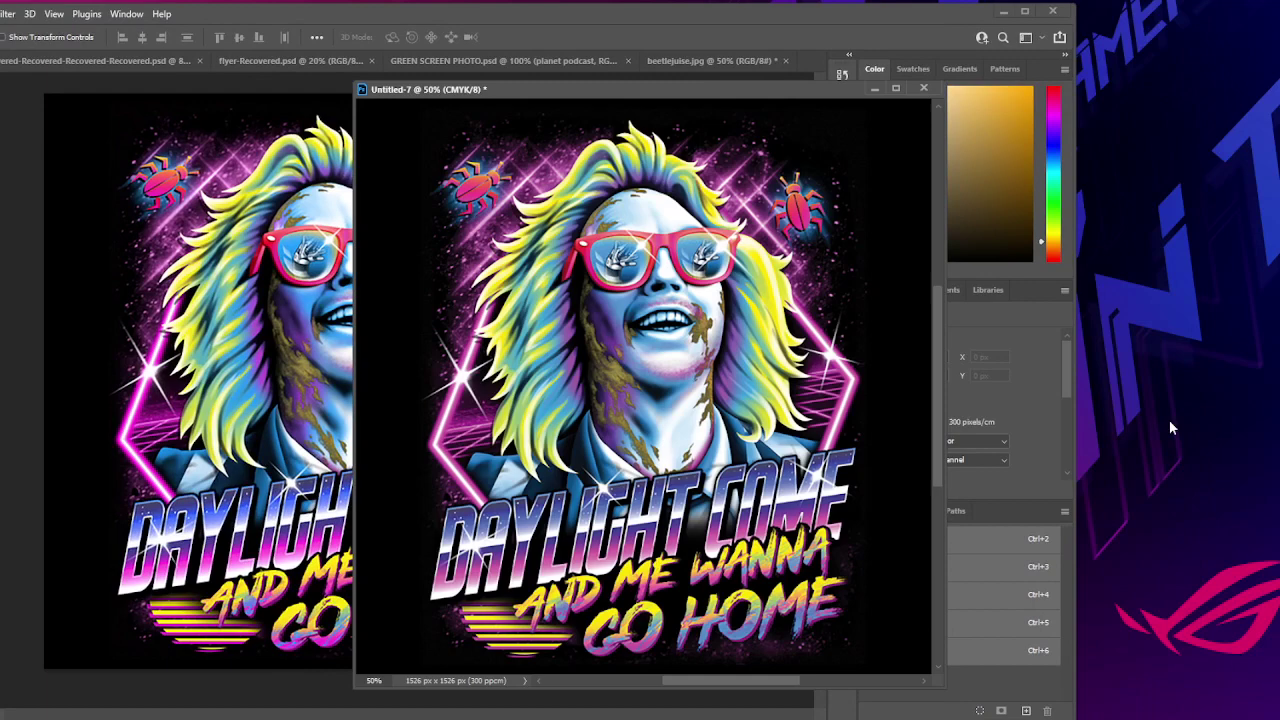
pyautogui.click(1065, 513)
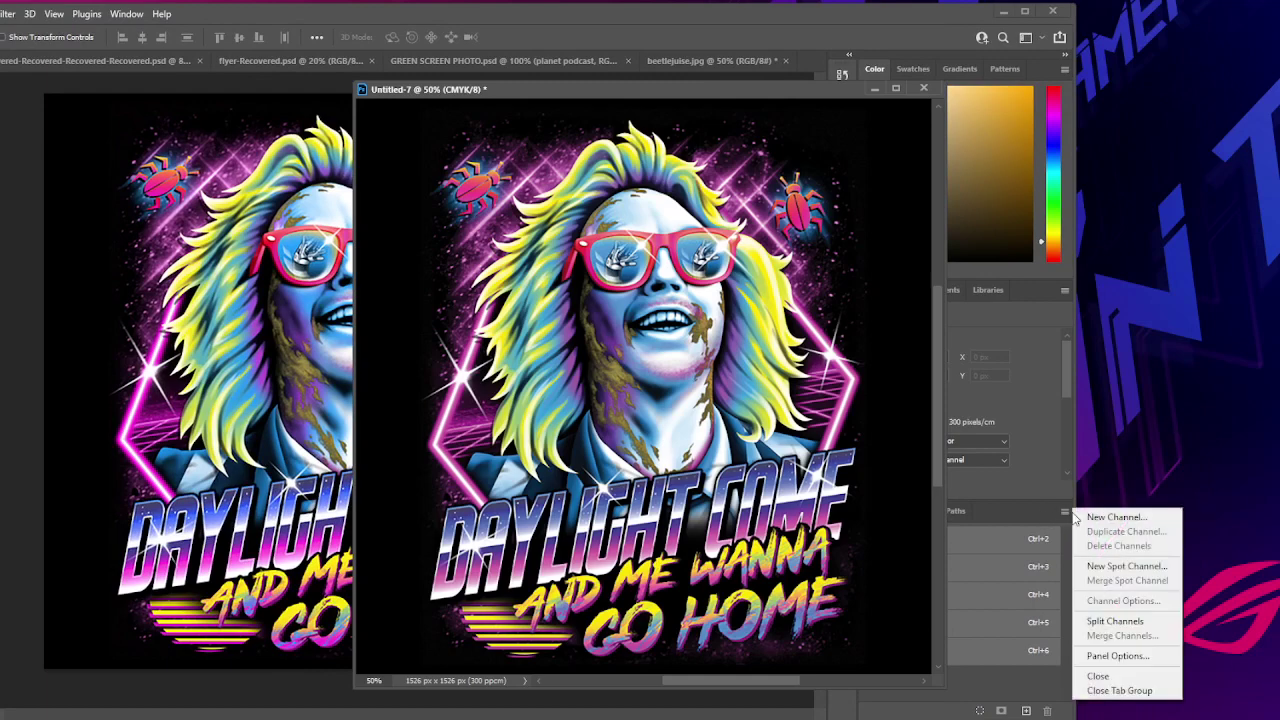
pyautogui.click(1116, 621)
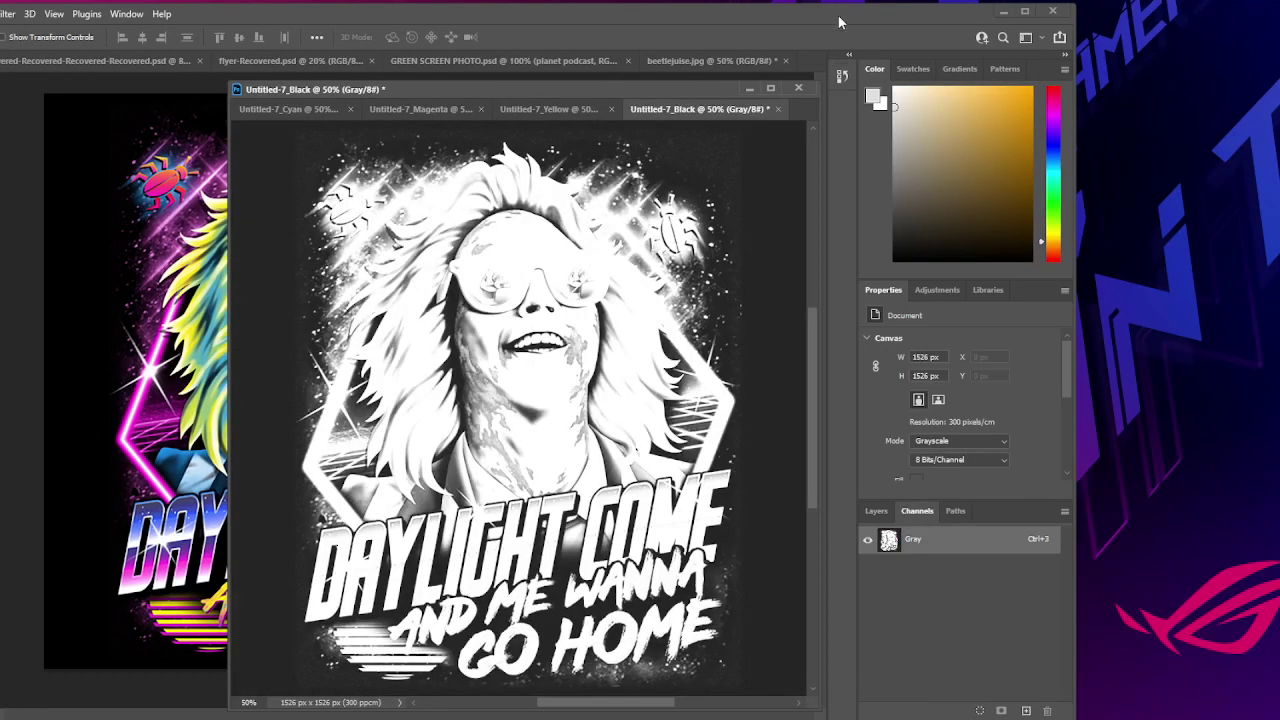
# - Move the application window back into place and reposition the floating window holding the split channel documents
pyautogui.moveTo(838, 15); pyautogui.dragTo(1038, 10)
pyautogui.moveTo(628, 92); pyautogui.dragTo(740, 95)
pyautogui.moveTo(452, 100)
pyautogui.mouseDown()
pyautogui.moveTo(459, 89)
pyautogui.moveTo(522, 115)
pyautogui.moveTo(440, 104)
pyautogui.mouseUp()
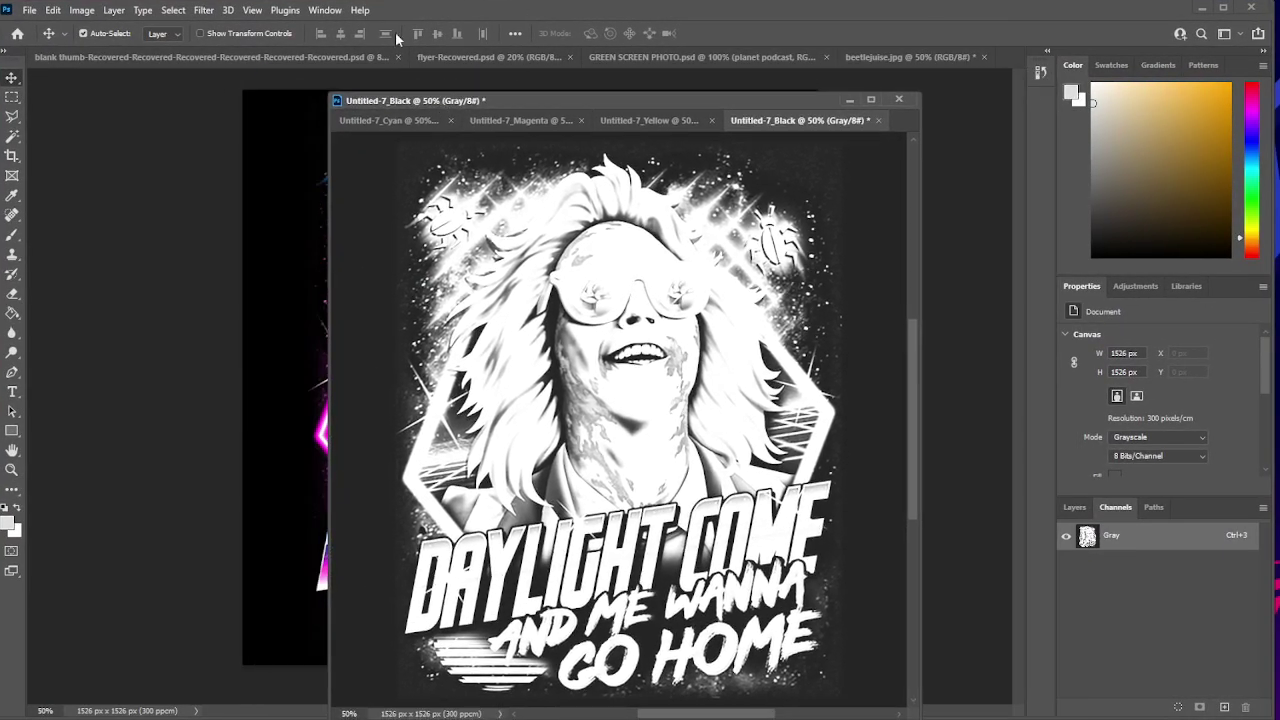
pyautogui.moveTo(562, 101); pyautogui.dragTo(540, 84)
# - Review the split channel documents and close the cyan, magenta and yellow ones, keeping only the black one
pyautogui.click(368, 103)
pyautogui.click(508, 104)
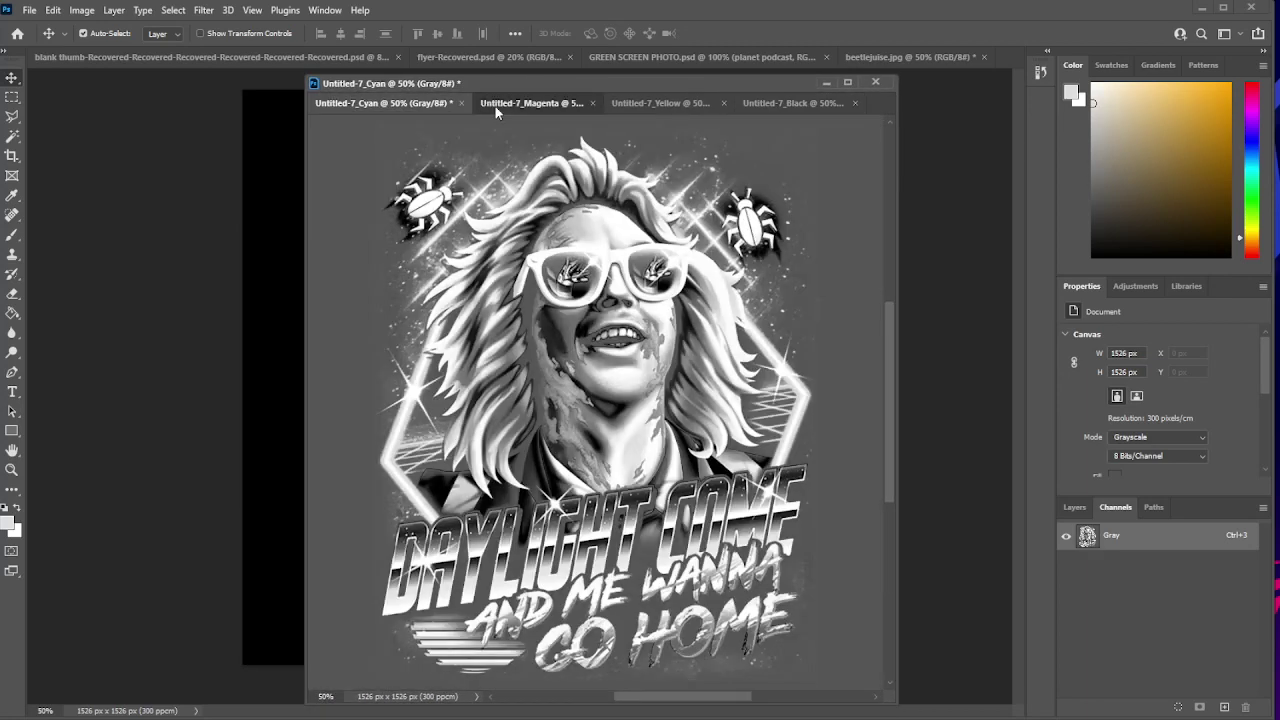
pyautogui.click(628, 105)
pyautogui.click(769, 103)
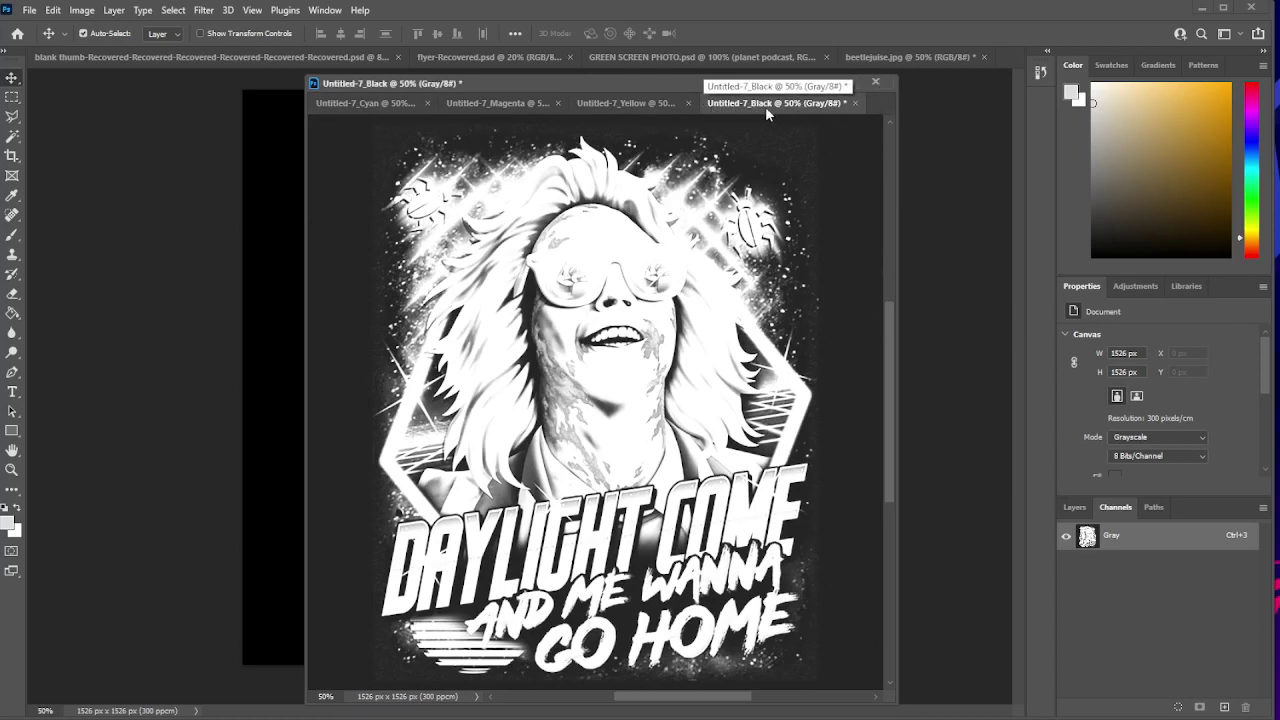
pyautogui.click(410, 104)
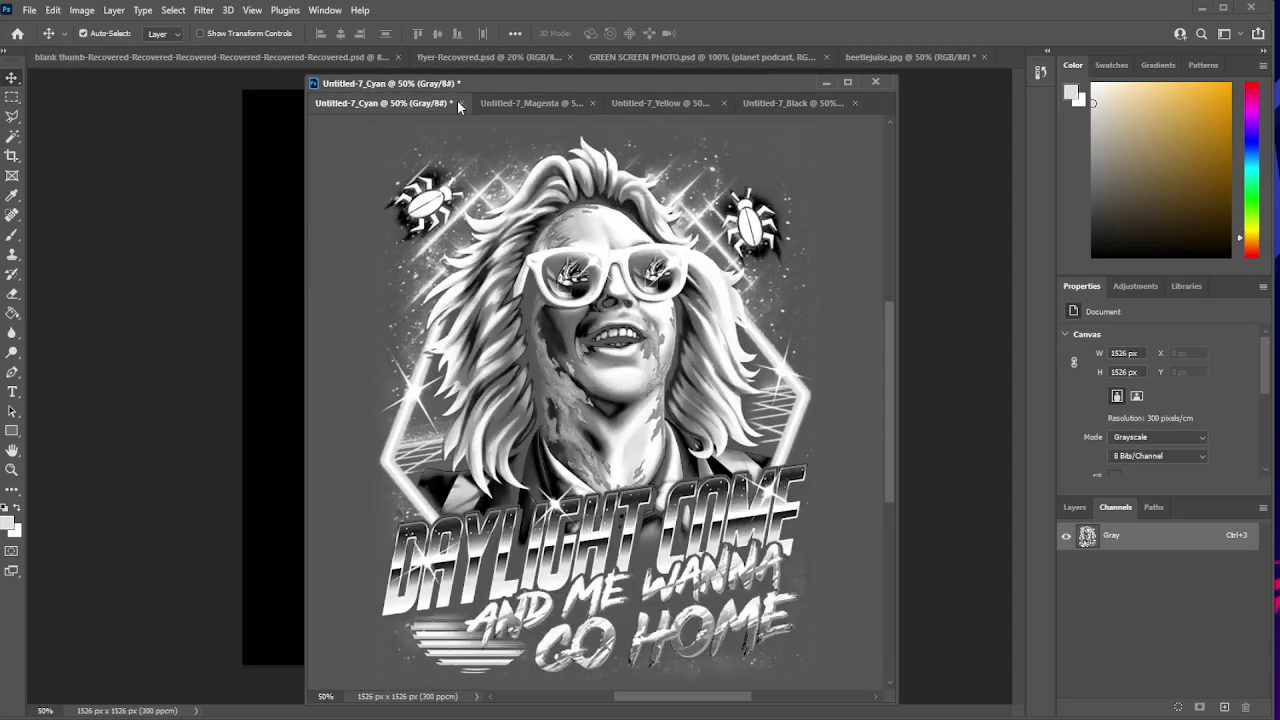
pyautogui.hotkey('ctrl', 'w')
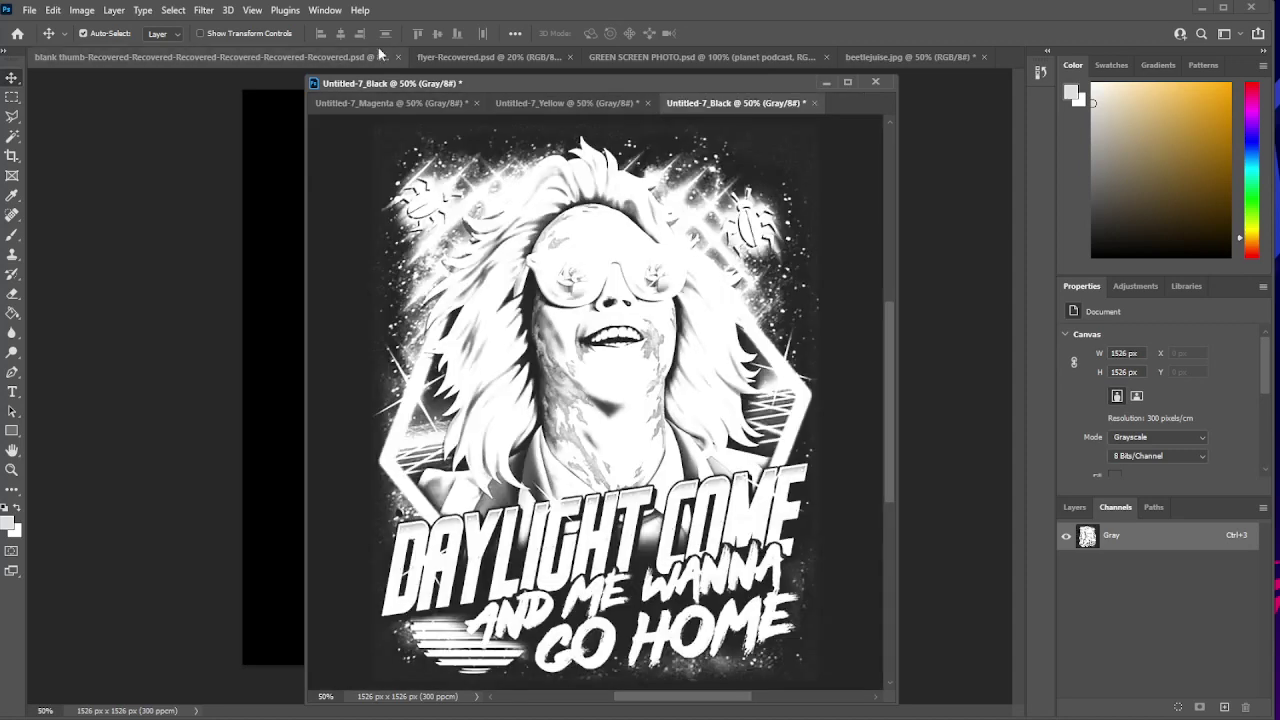
pyautogui.click(423, 102)
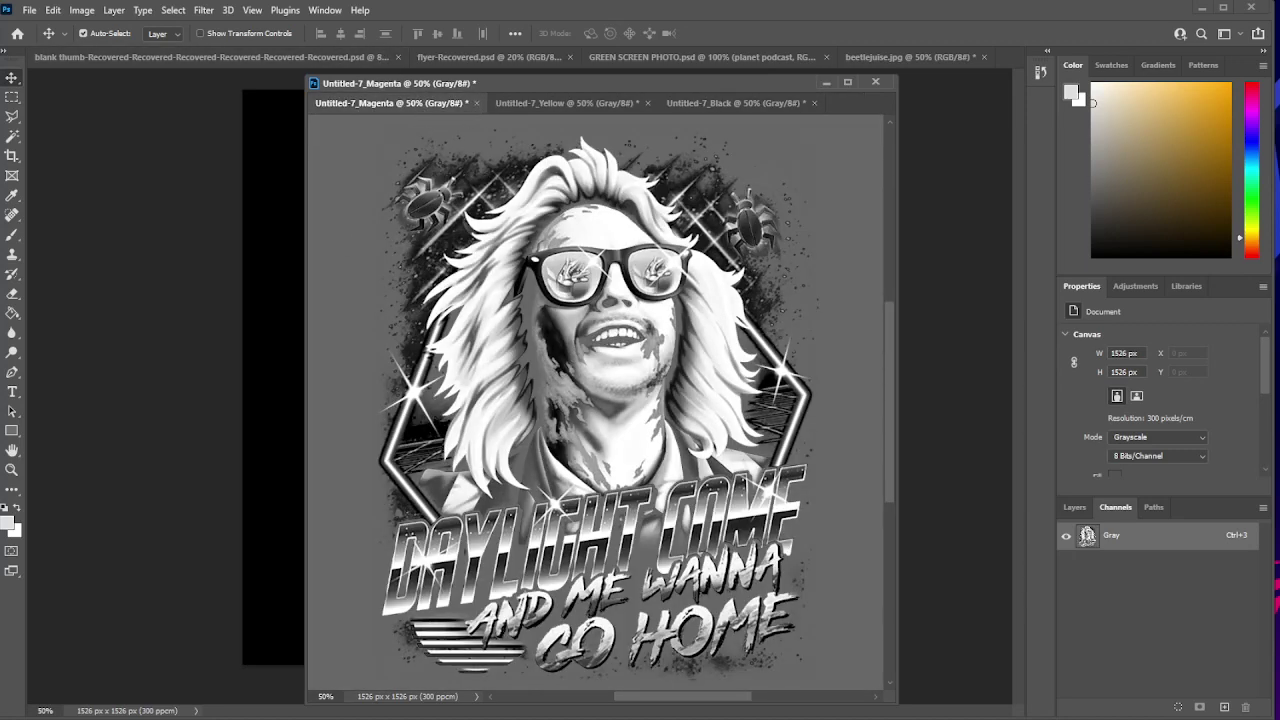
pyautogui.hotkey('ctrl', 'w')
pyautogui.click(385, 103)
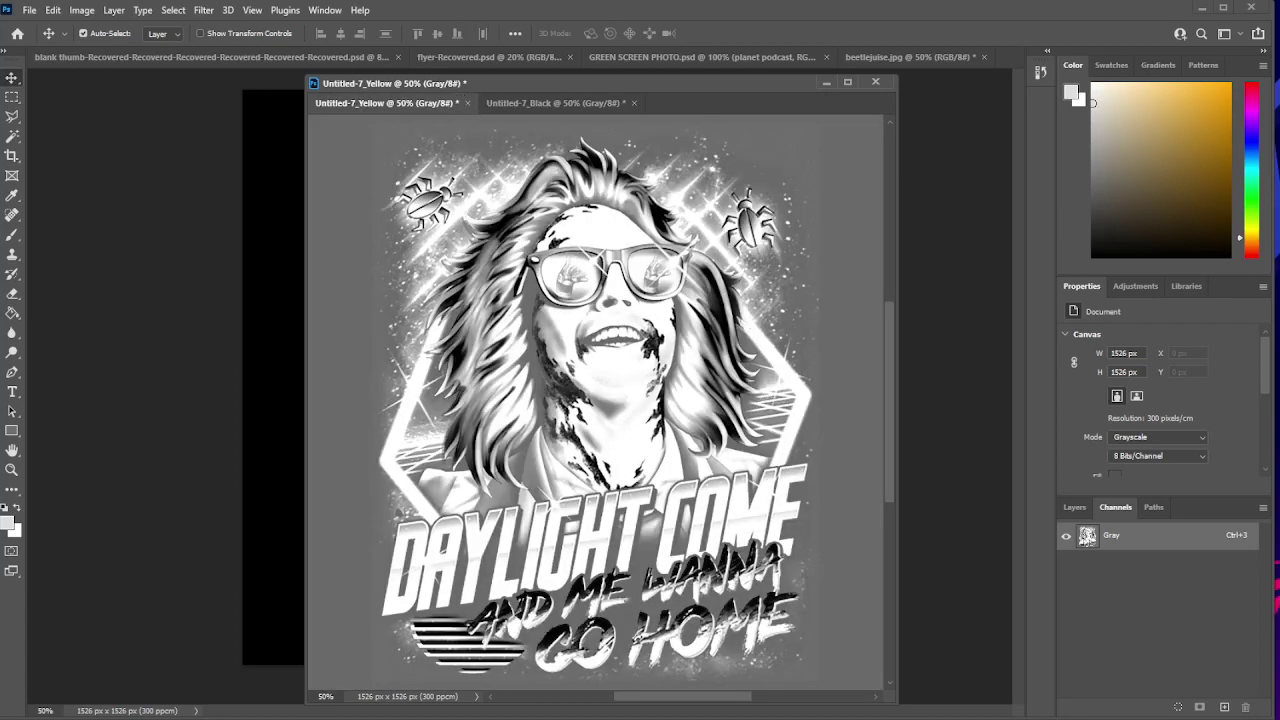
pyautogui.hotkey('ctrl', 'w')
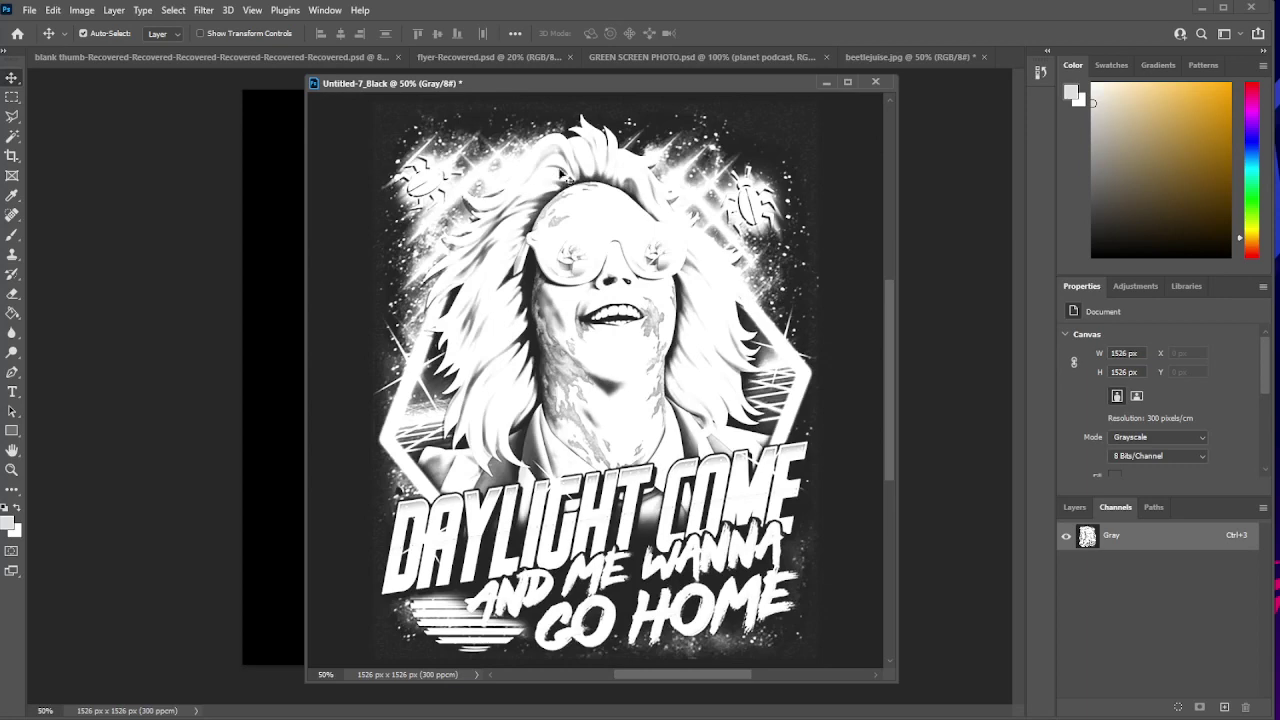
# - Adjust the black channel document's Levels, setting the black input to 27 and the white input to 251
pyautogui.moveTo(581, 82); pyautogui.dragTo(583, 91)
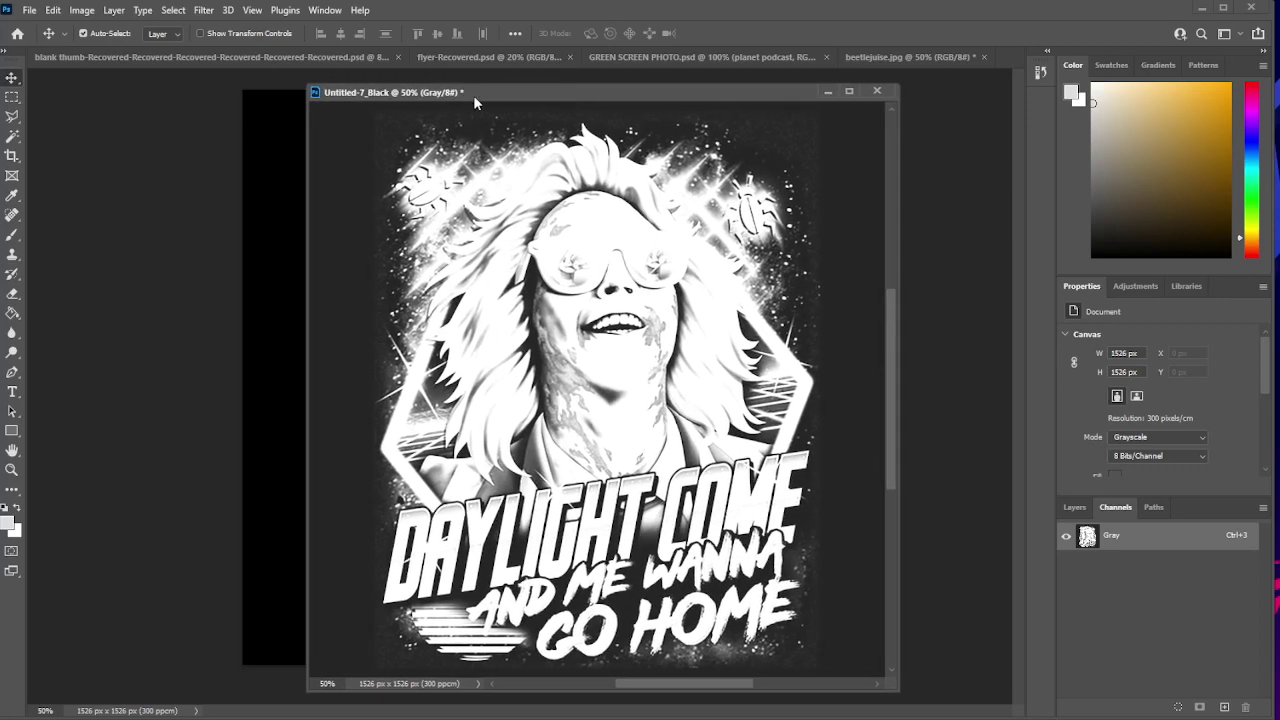
pyautogui.moveTo(475, 95); pyautogui.dragTo(498, 90)
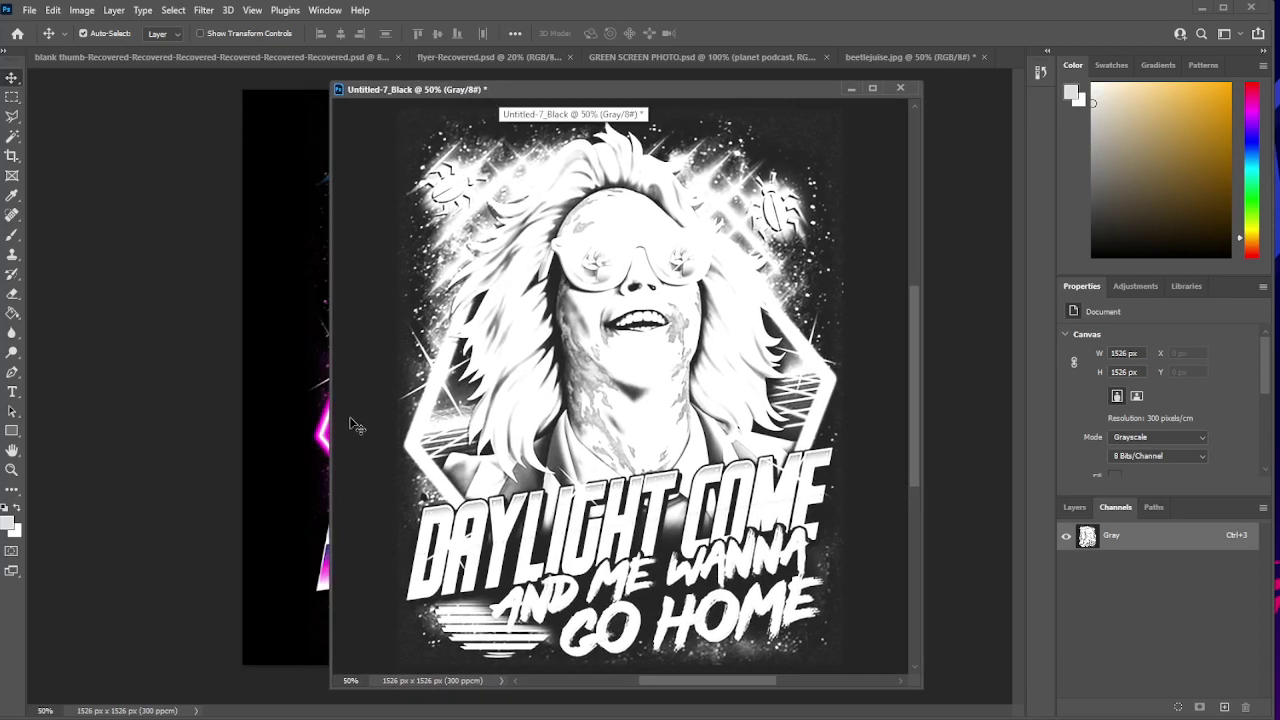
pyautogui.click(88, 12)
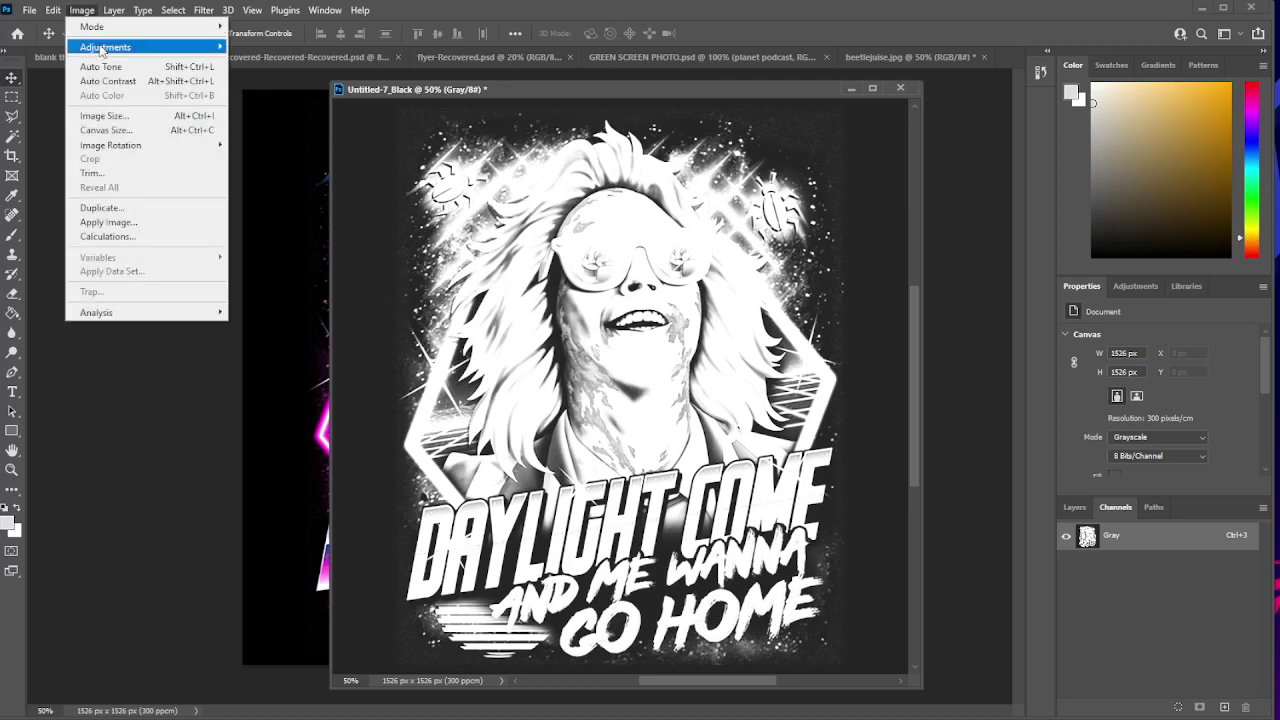
pyautogui.moveTo(102, 48)
pyautogui.click(266, 62)
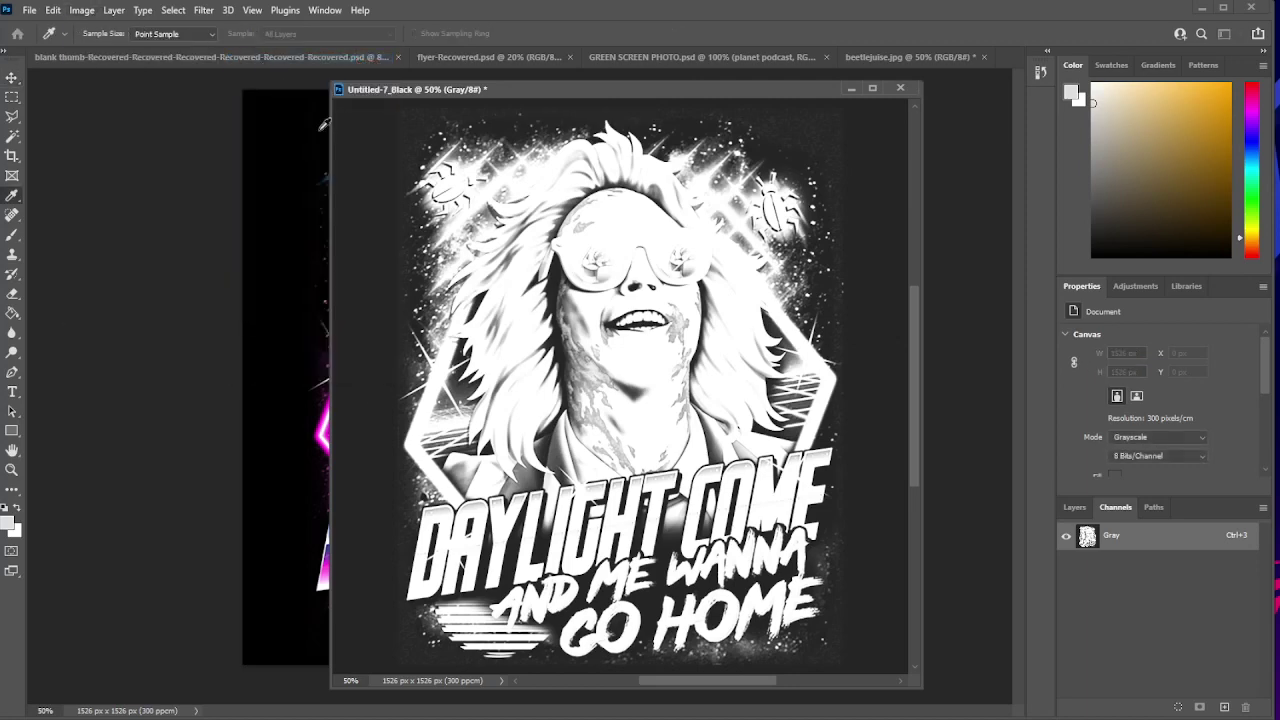
pyautogui.moveTo(875, 175); pyautogui.dragTo(960, 119)
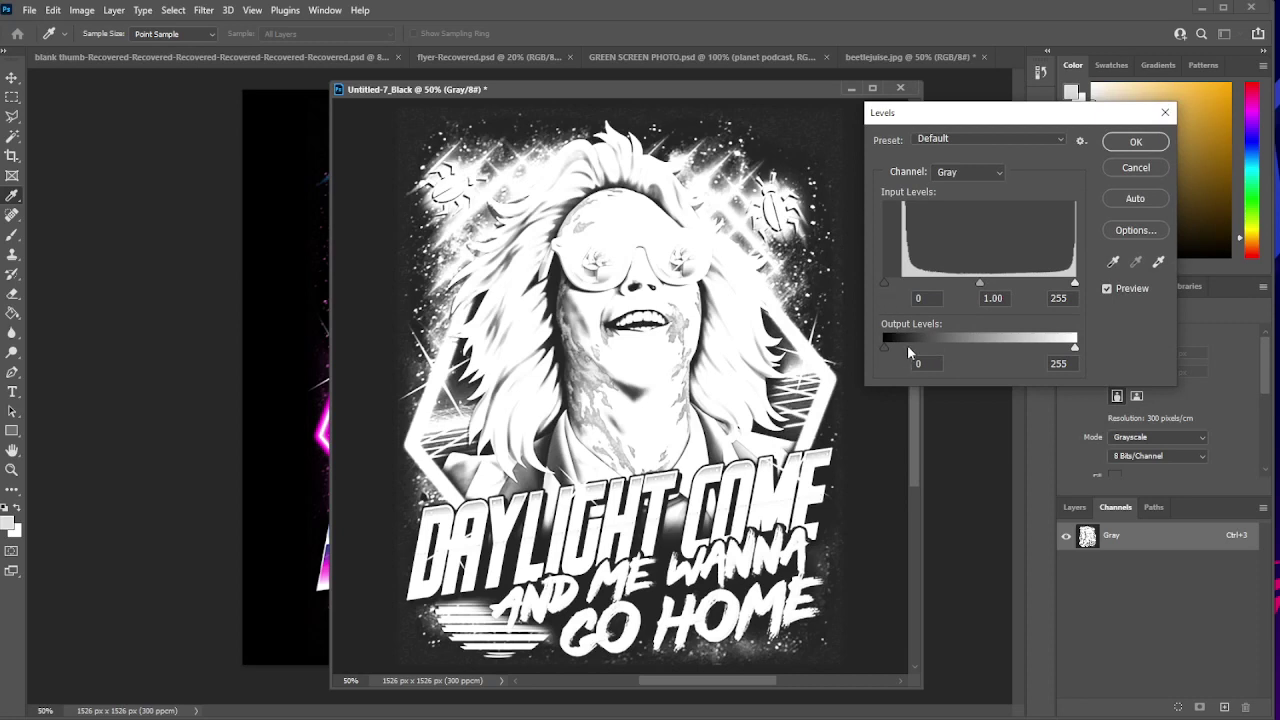
pyautogui.click(882, 281)
pyautogui.click(882, 283)
pyautogui.moveTo(883, 283); pyautogui.dragTo(904, 283)
pyautogui.moveTo(1075, 284); pyautogui.dragTo(1073, 287)
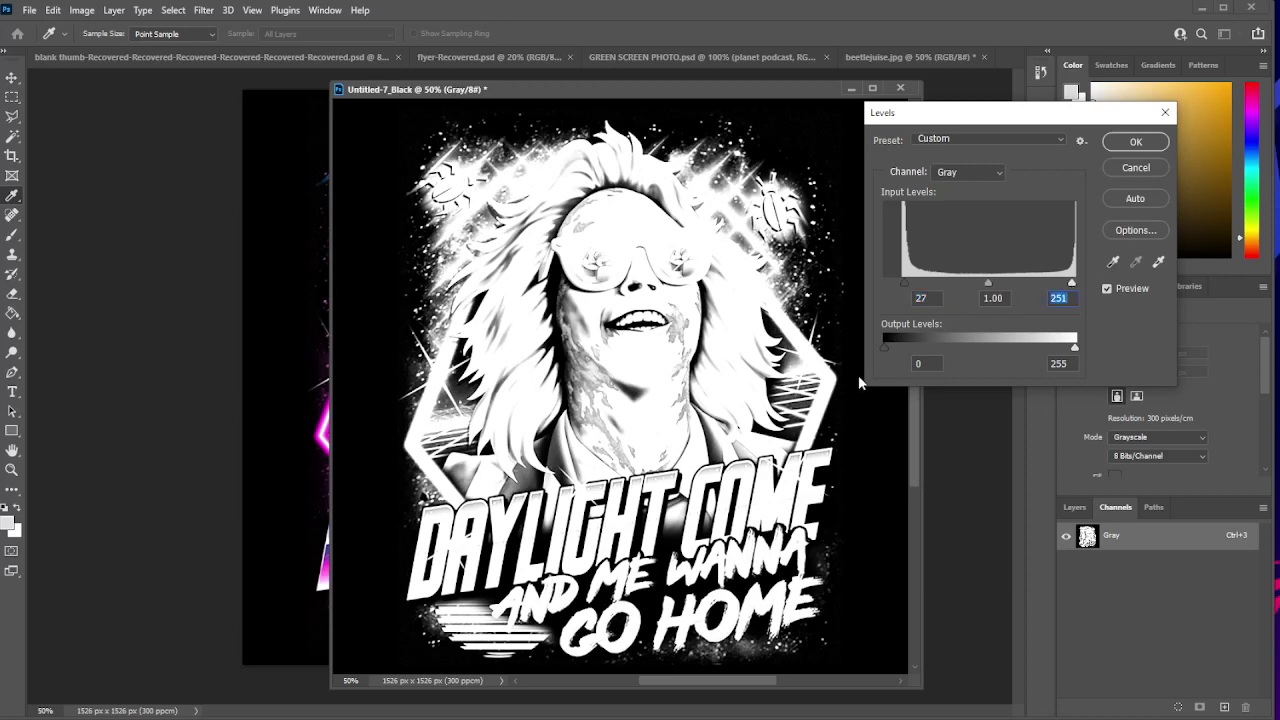
pyautogui.click(1127, 141)
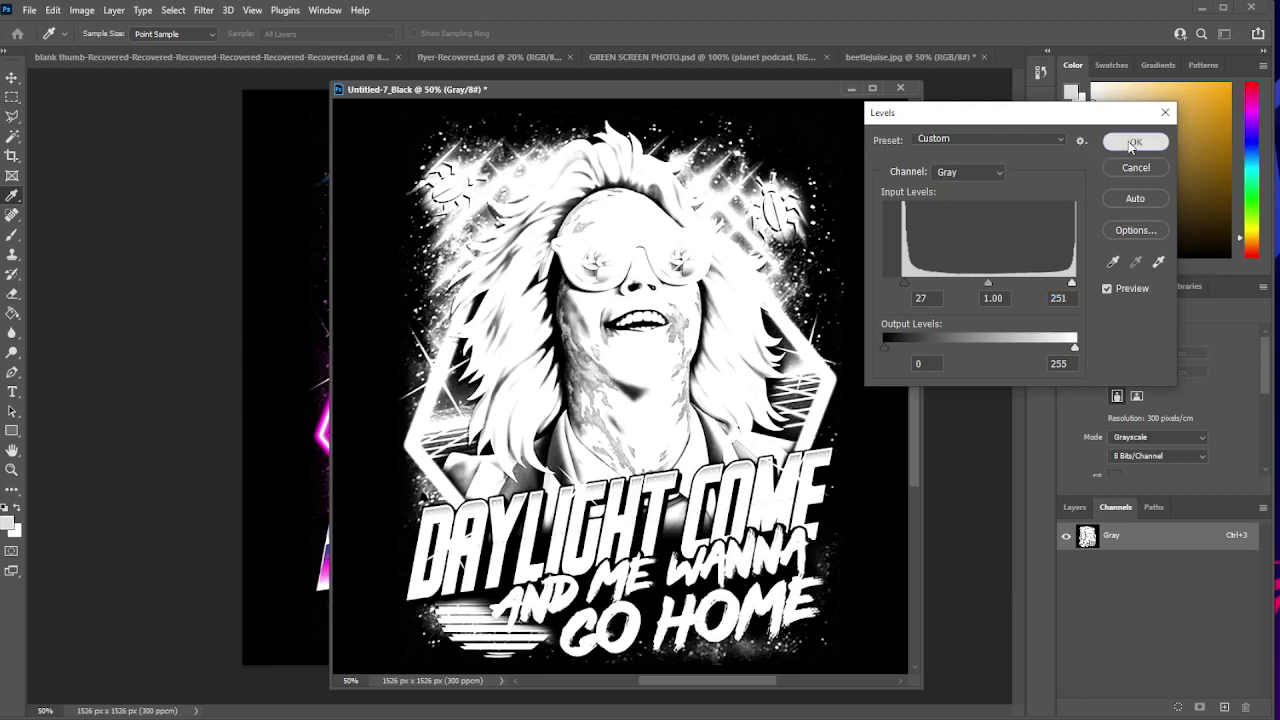
# - Start converting the grayscale document to Bitmap mode at 300 pixels/centimeter output using the Halftone Screen method
pyautogui.moveTo(658, 94)
pyautogui.mouseDown()
pyautogui.moveTo(640, 94)
pyautogui.moveTo(766, 102)
pyautogui.moveTo(1027, 87)
pyautogui.moveTo(667, 88)
pyautogui.mouseUp()
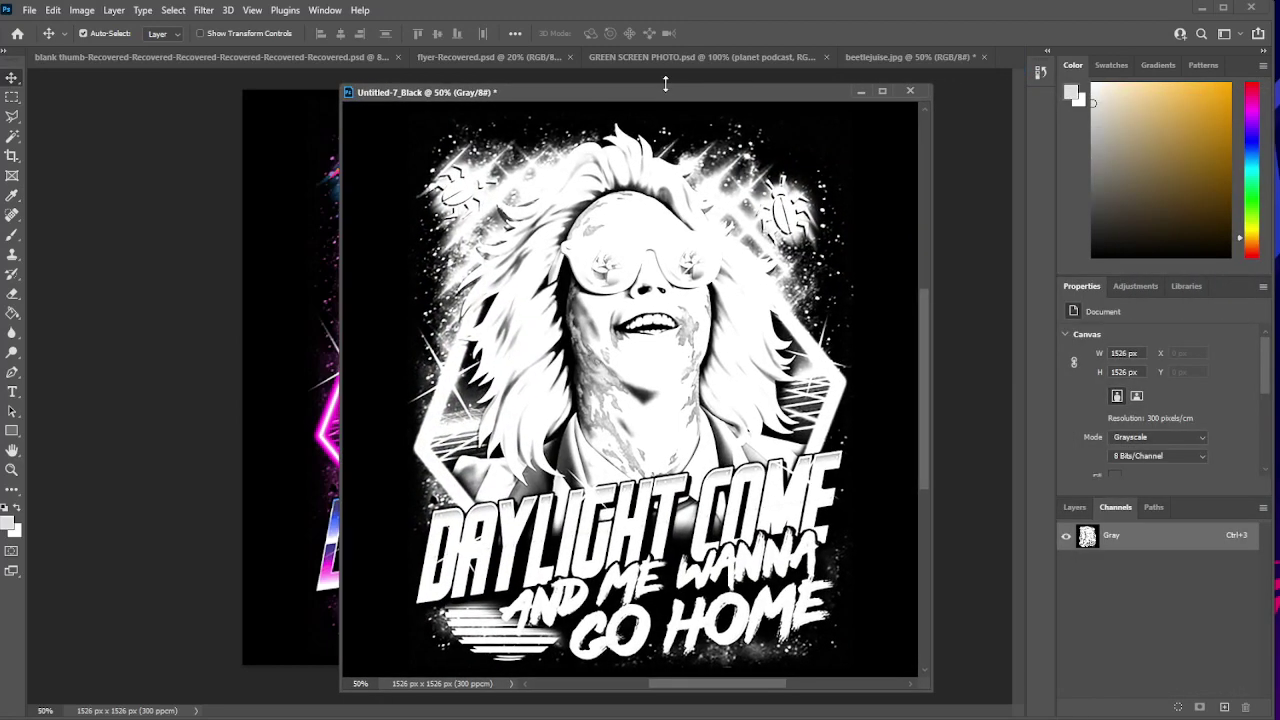
pyautogui.click(80, 12)
pyautogui.moveTo(92, 30)
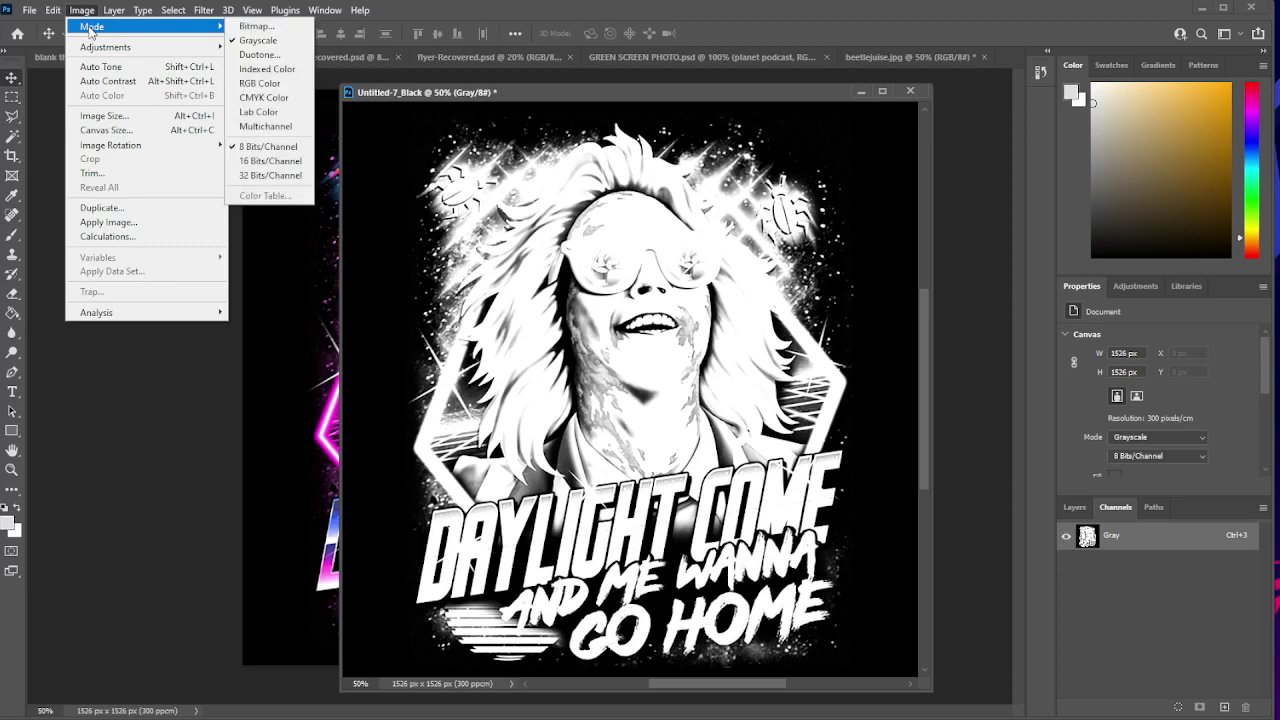
pyautogui.click(243, 26)
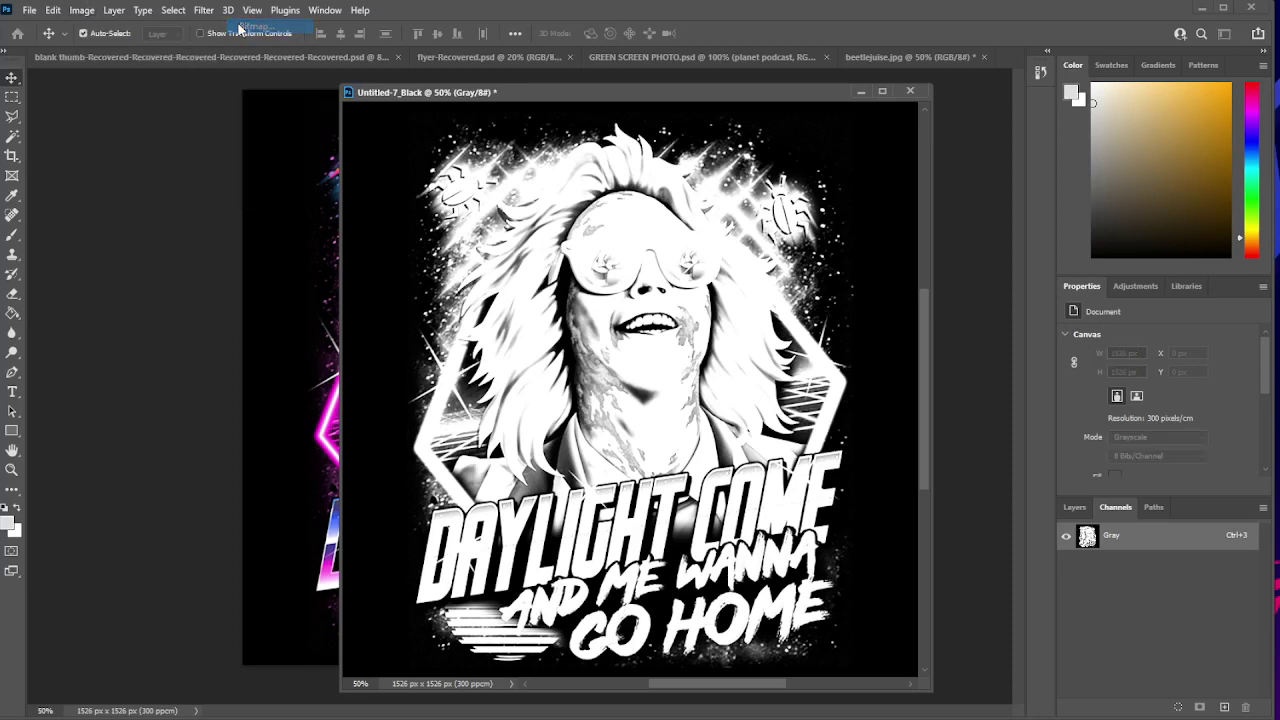
pyautogui.moveTo(344, 158); pyautogui.dragTo(297, 226)
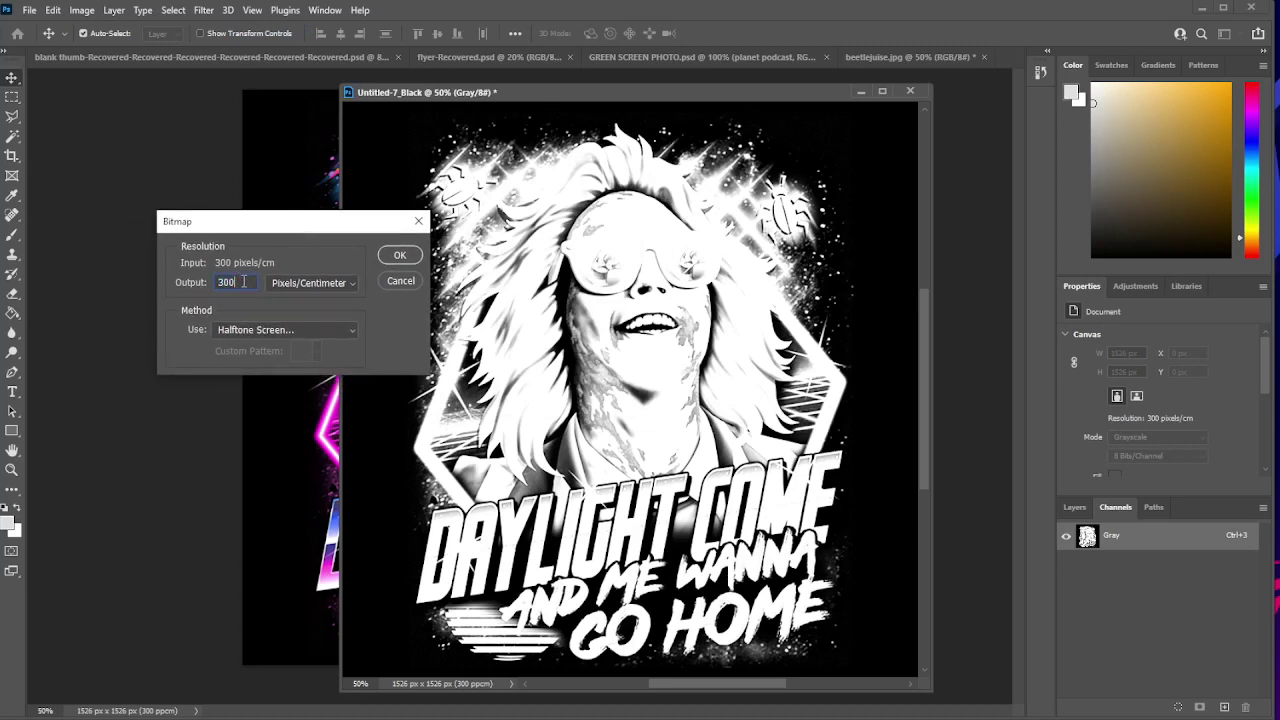
pyautogui.click(250, 329)
pyautogui.click(249, 304)
pyautogui.click(252, 332)
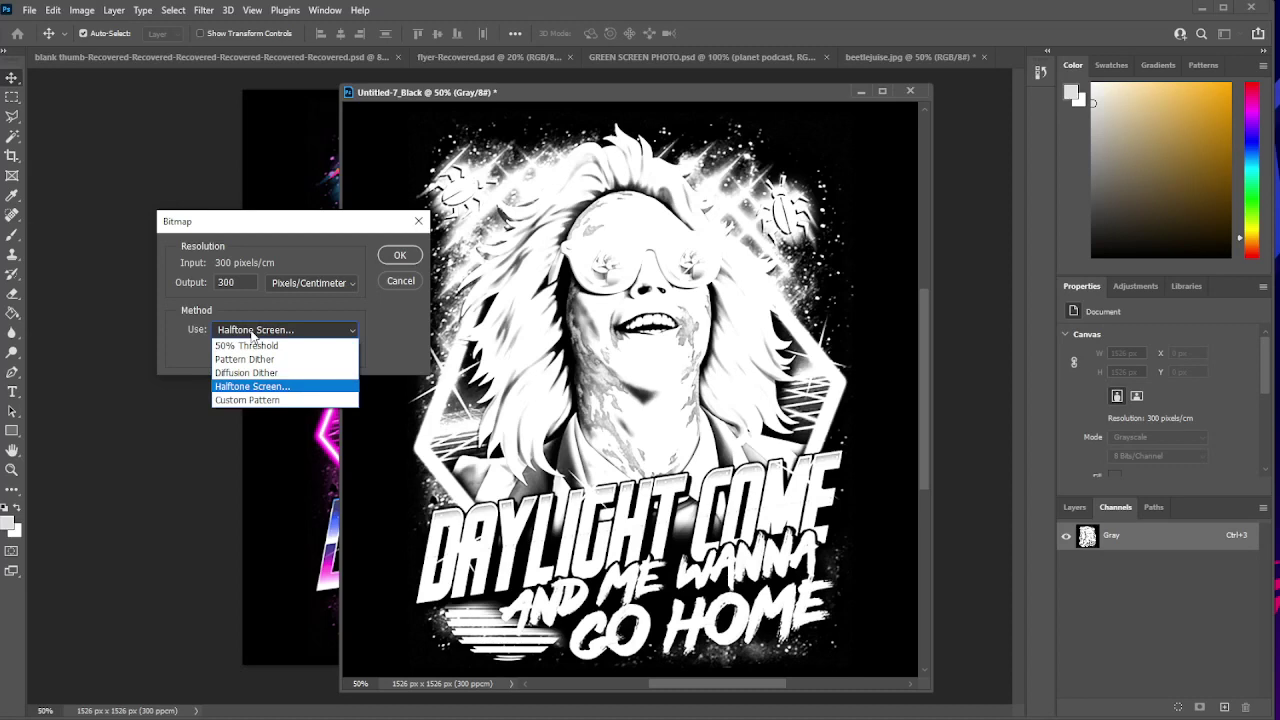
pyautogui.click(227, 388)
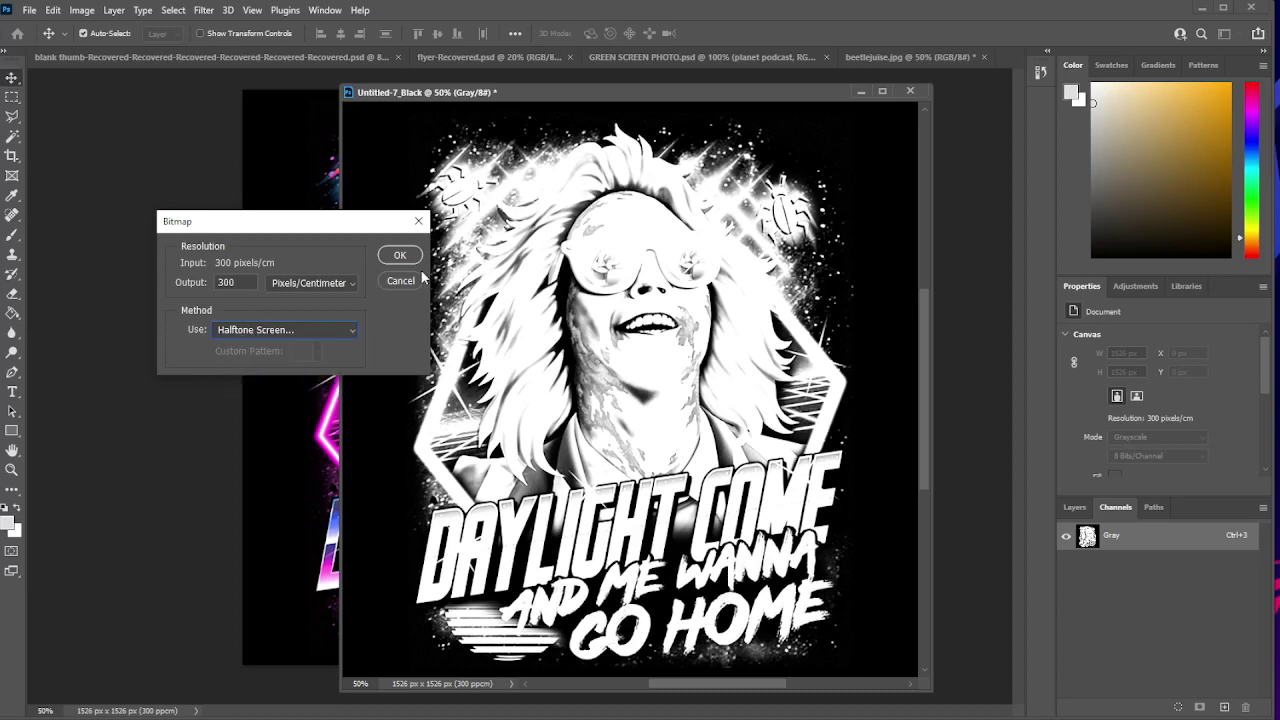
pyautogui.click(396, 256)
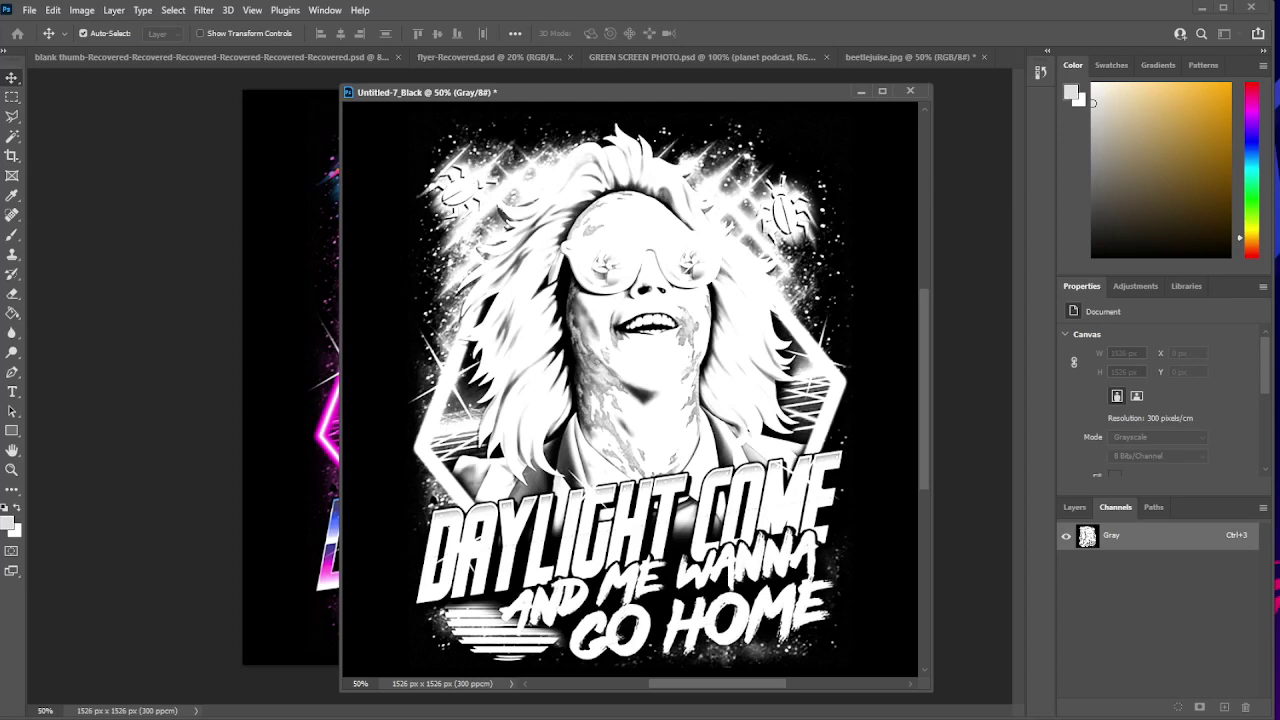
# - Apply a halftone screen with a frequency of 35 lines/inch, a 22-degree angle and a Round shape
pyautogui.moveTo(408, 245); pyautogui.dragTo(318, 276)
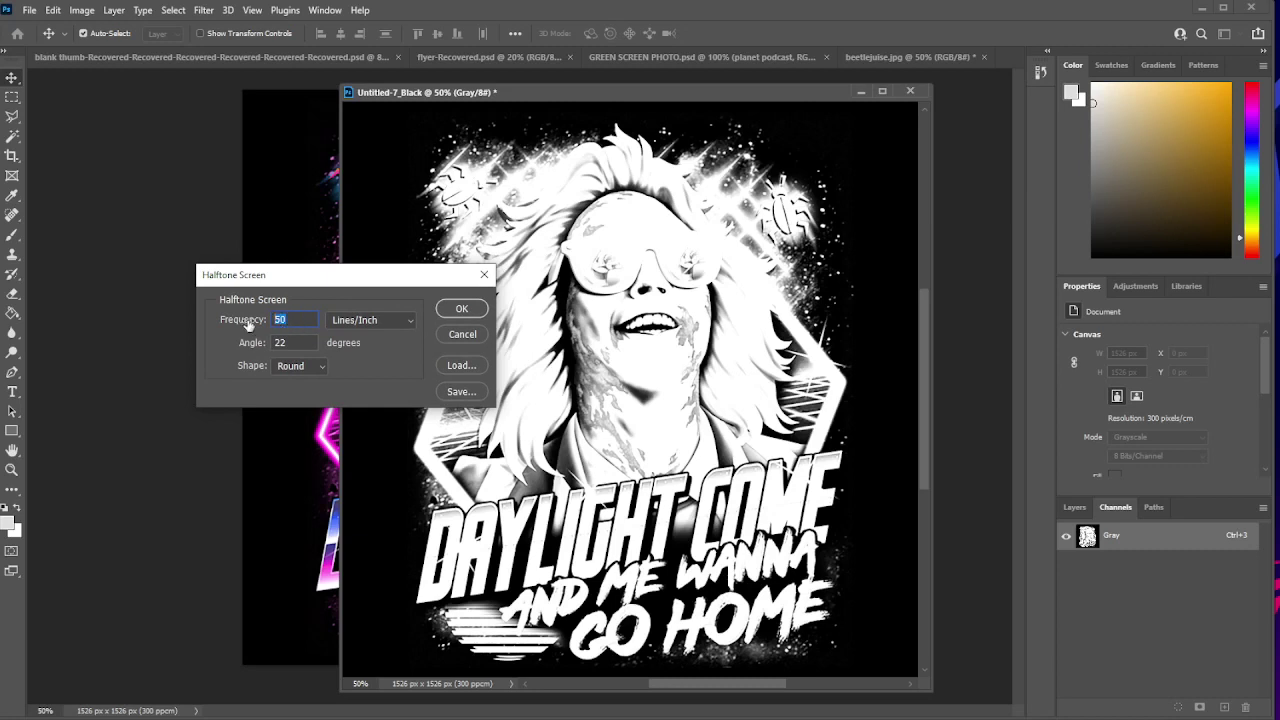
pyautogui.write('3')
pyautogui.click(312, 368)
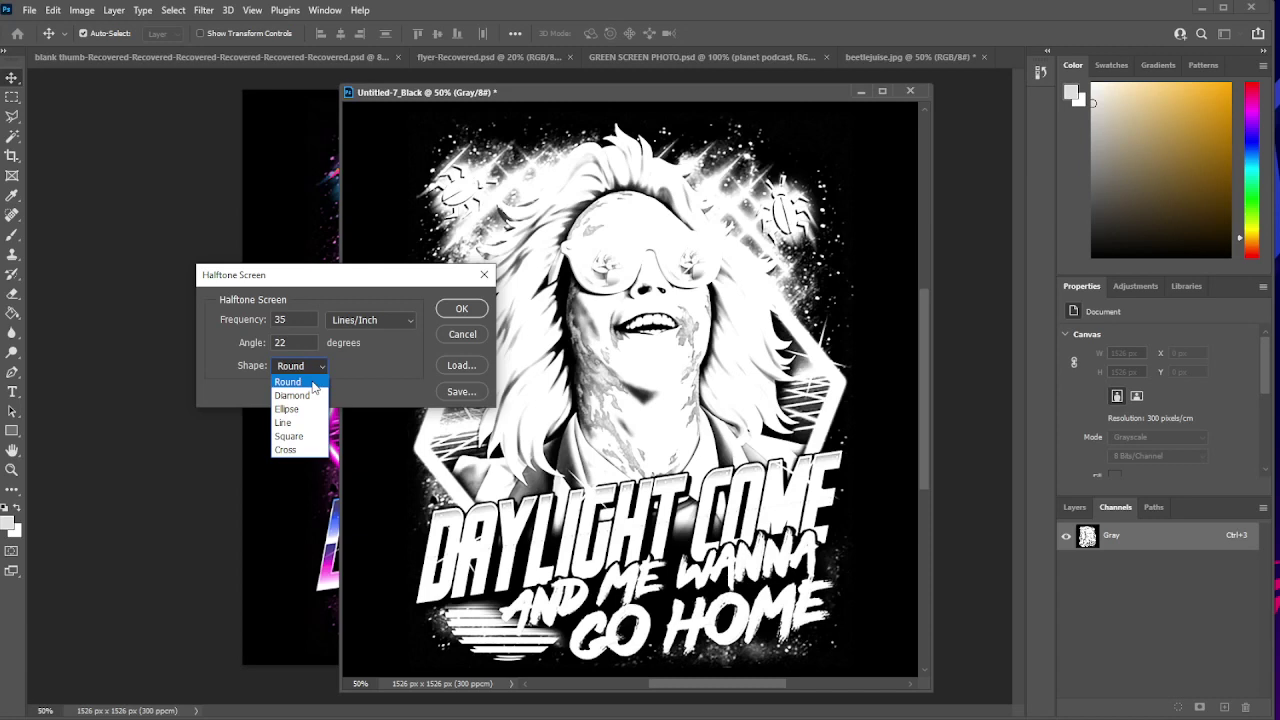
pyautogui.click(312, 384)
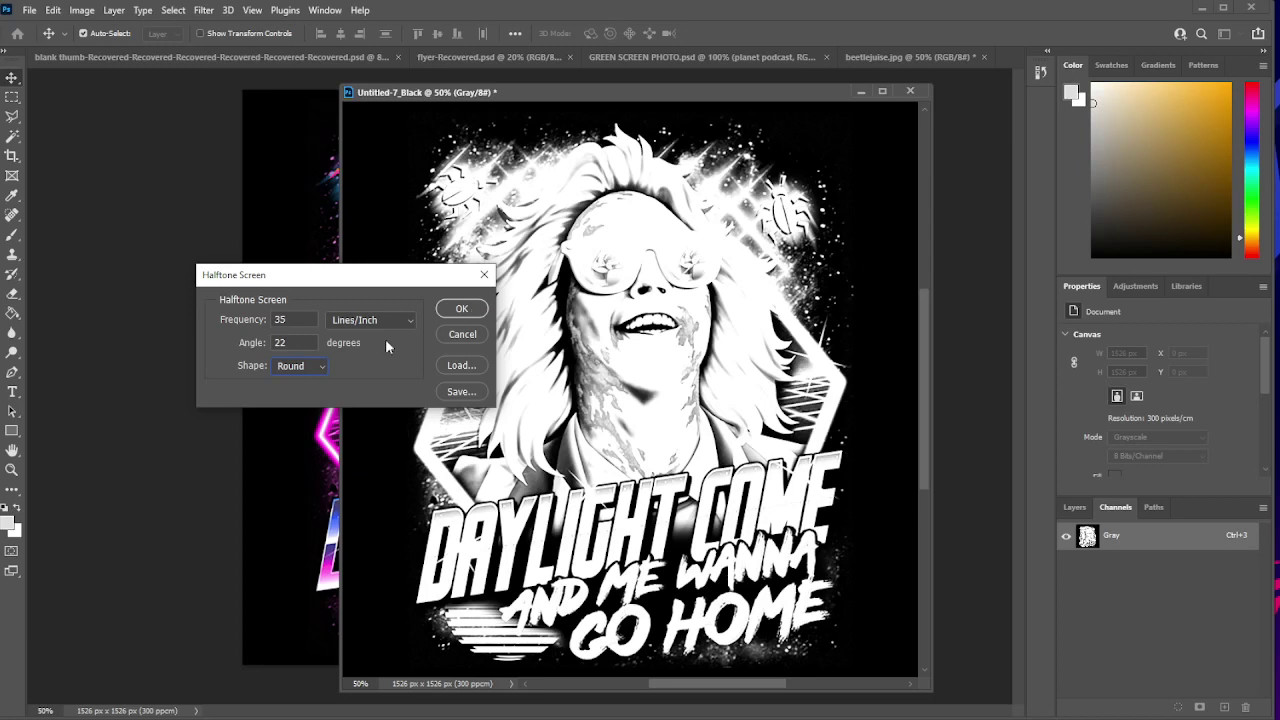
pyautogui.click(462, 310)
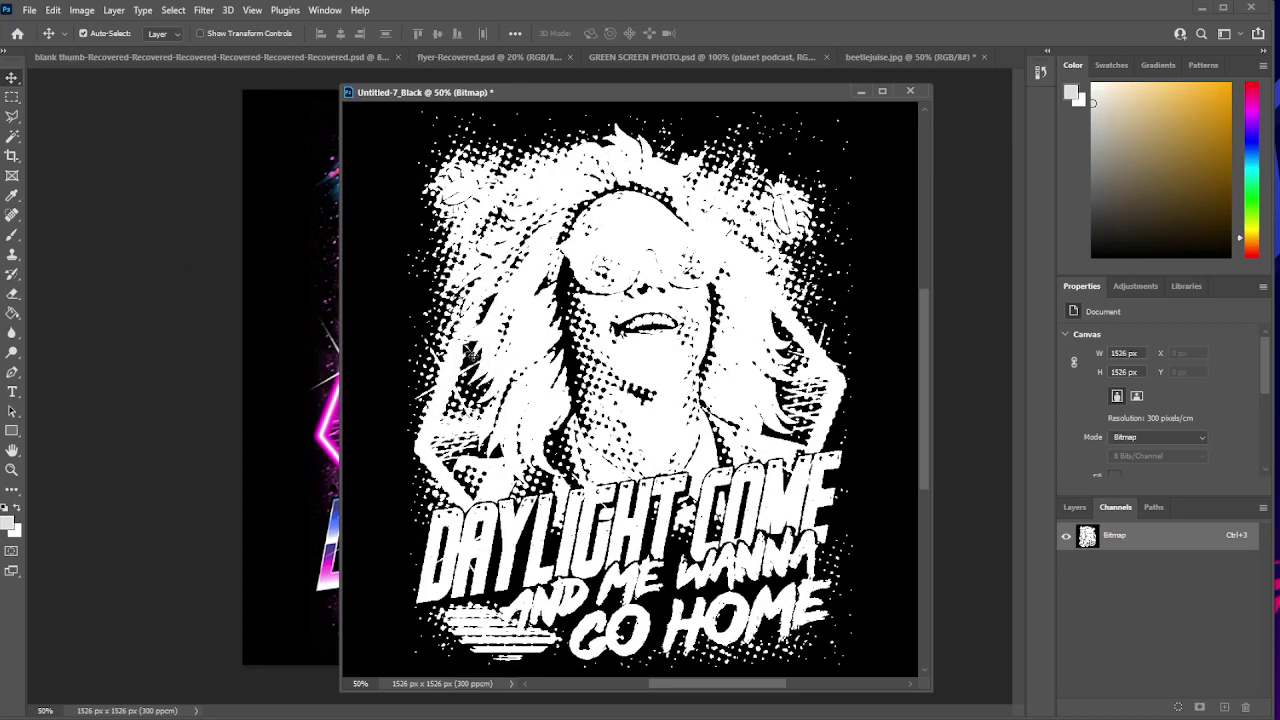
# - Examine the halftone dots of the bitmap artwork up close and at full view
pyautogui.click(11, 470)
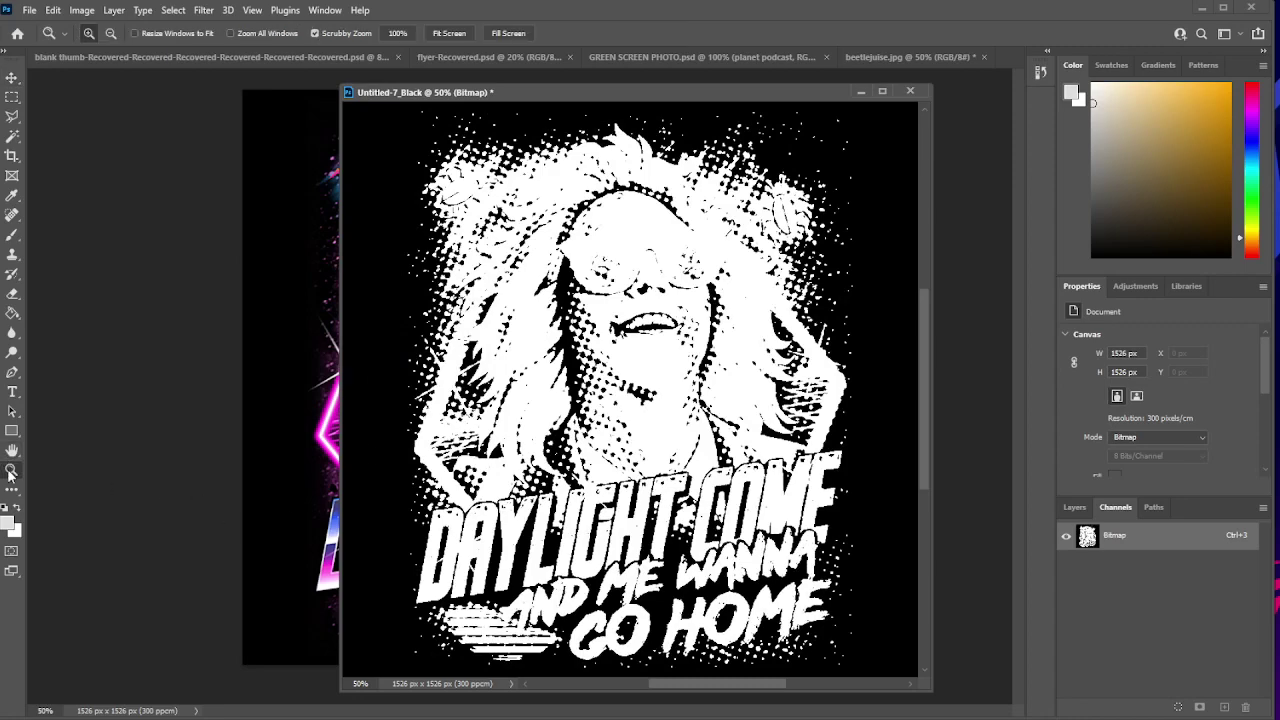
pyautogui.moveTo(398, 434); pyautogui.dragTo(503, 440)
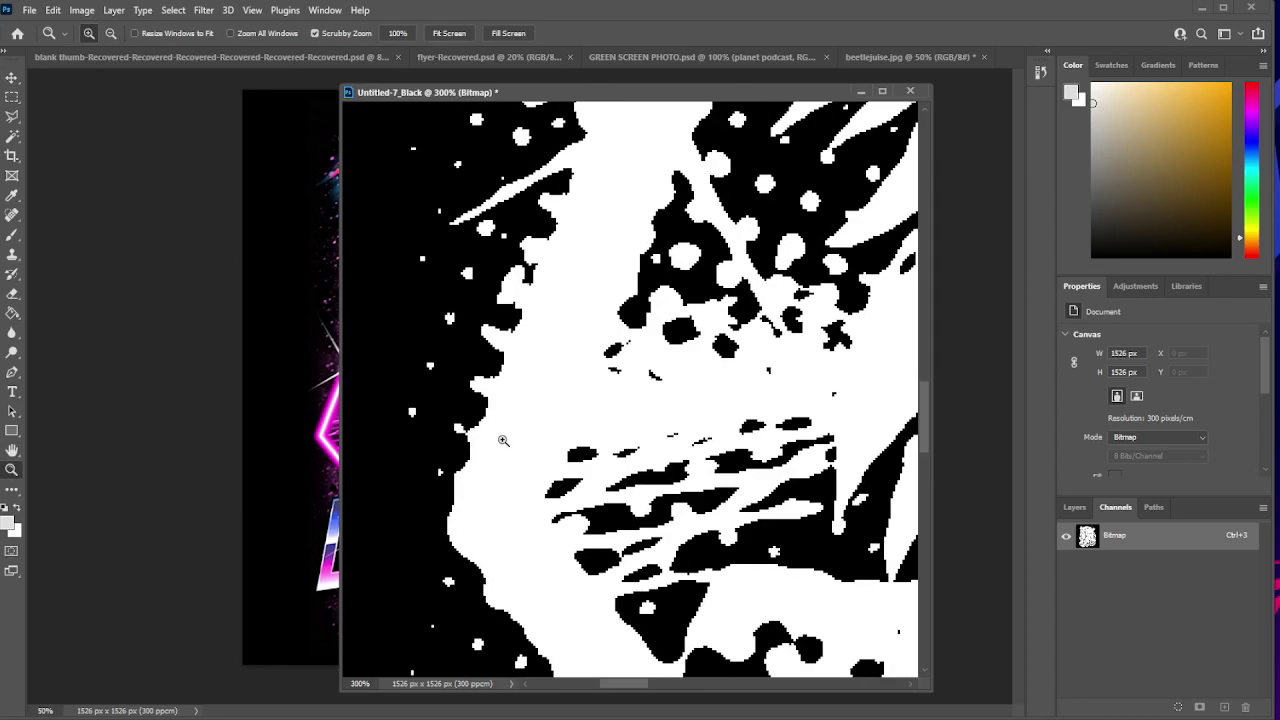
pyautogui.moveTo(656, 372); pyautogui.dragTo(829, 356)
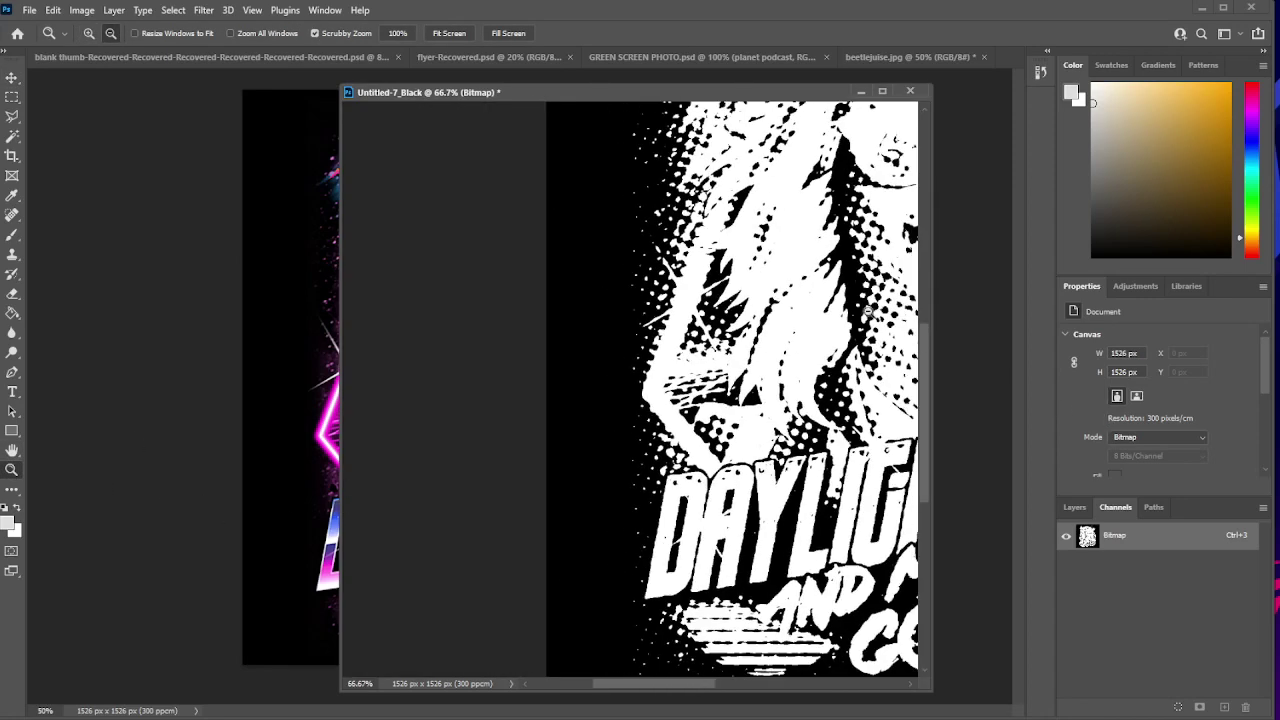
pyautogui.moveTo(868, 313); pyautogui.dragTo(676, 634)
pyautogui.moveTo(766, 677); pyautogui.dragTo(729, 684)
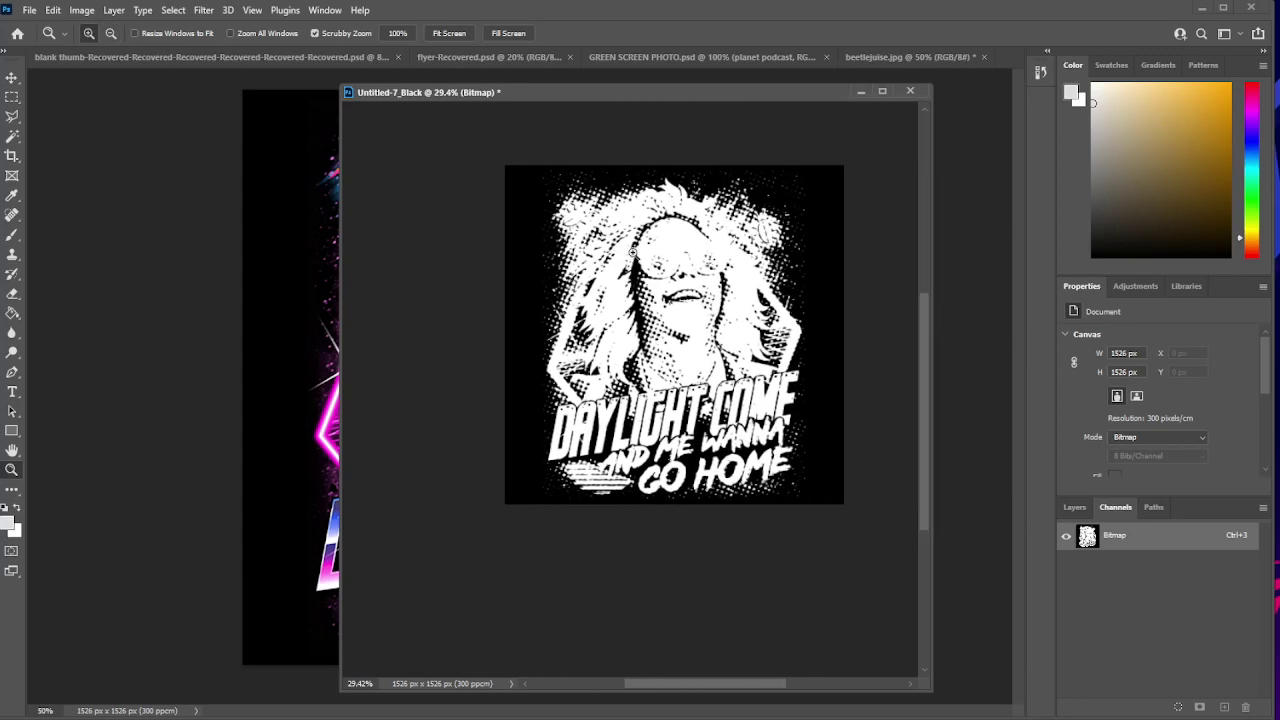
pyautogui.moveTo(633, 252); pyautogui.dragTo(695, 370)
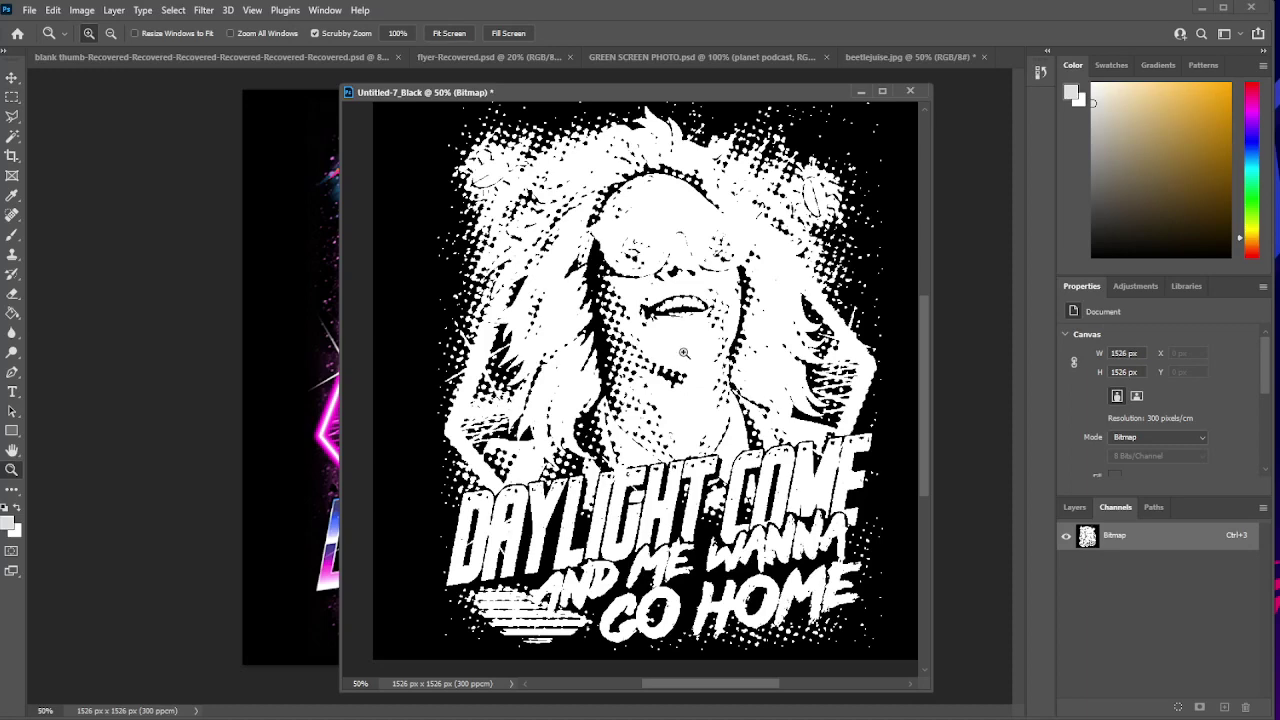
pyautogui.keyDown('alt'); pyautogui.click(684, 353); pyautogui.keyUp('alt')
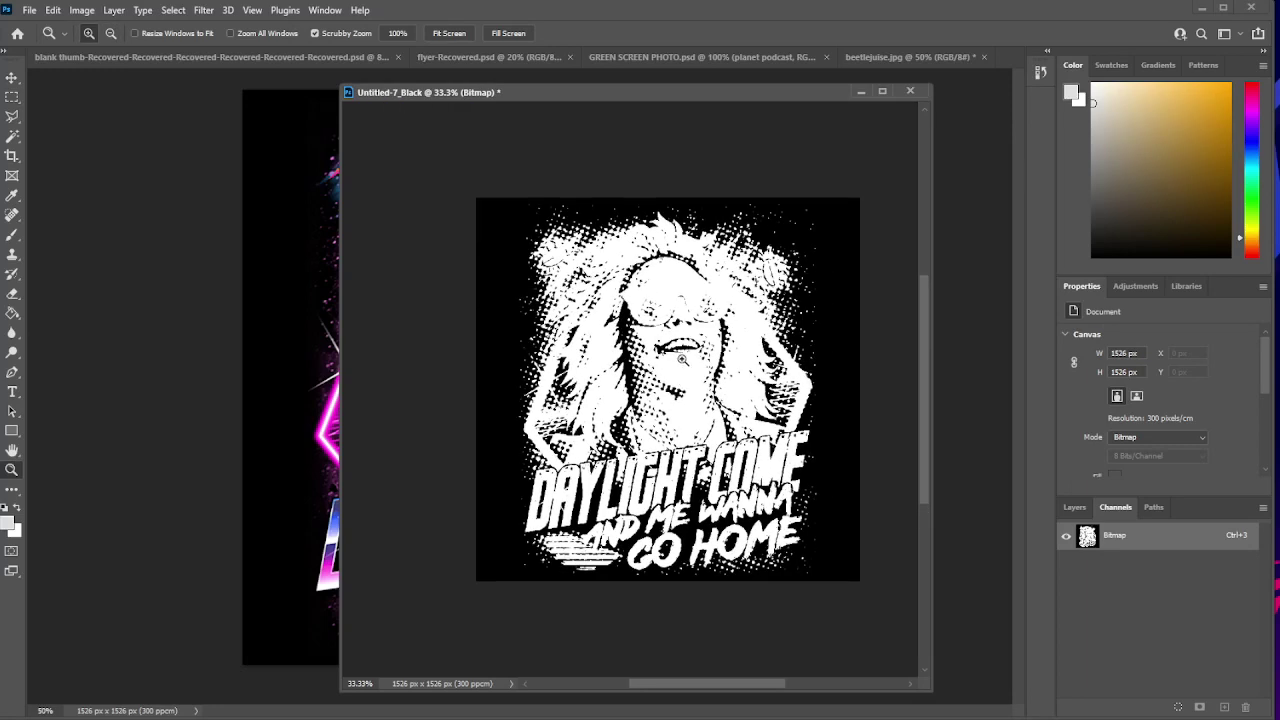
pyautogui.click(682, 358)
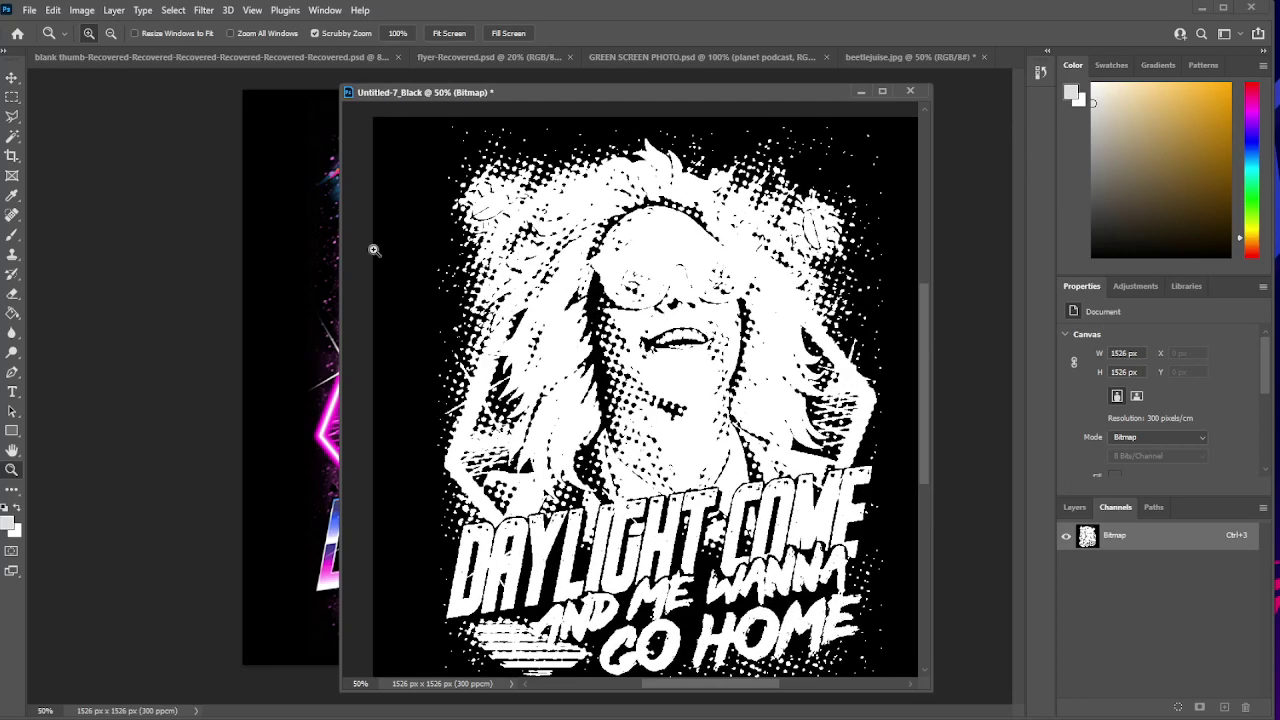
# - Convert the halftone bitmap back to Grayscale mode with a size ratio of 1
pyautogui.click(168, 12)
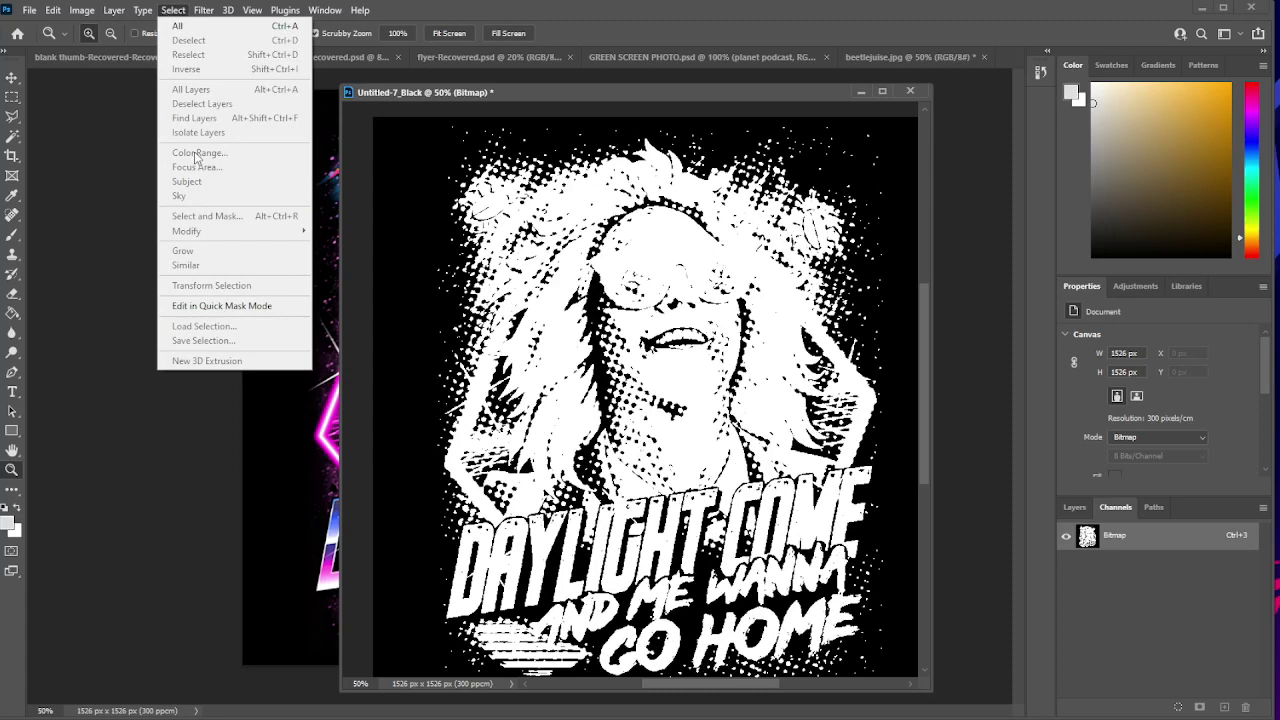
pyautogui.moveTo(82, 10)
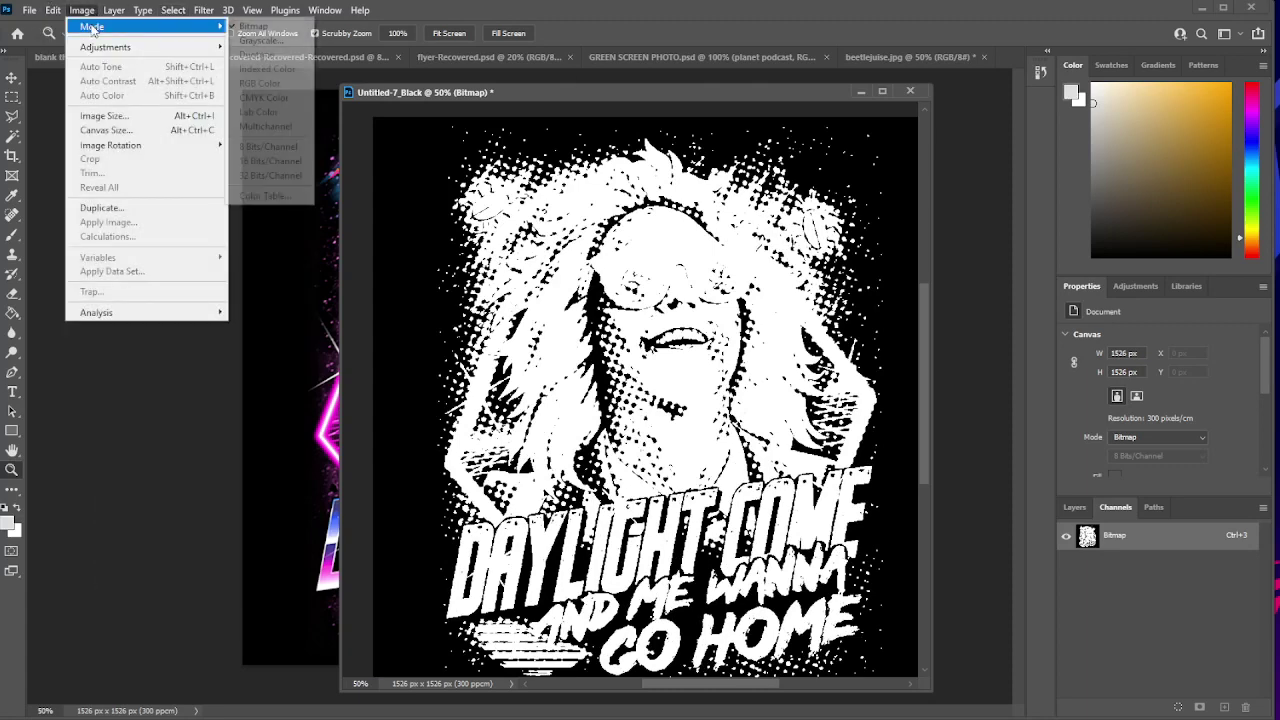
pyautogui.click(262, 41)
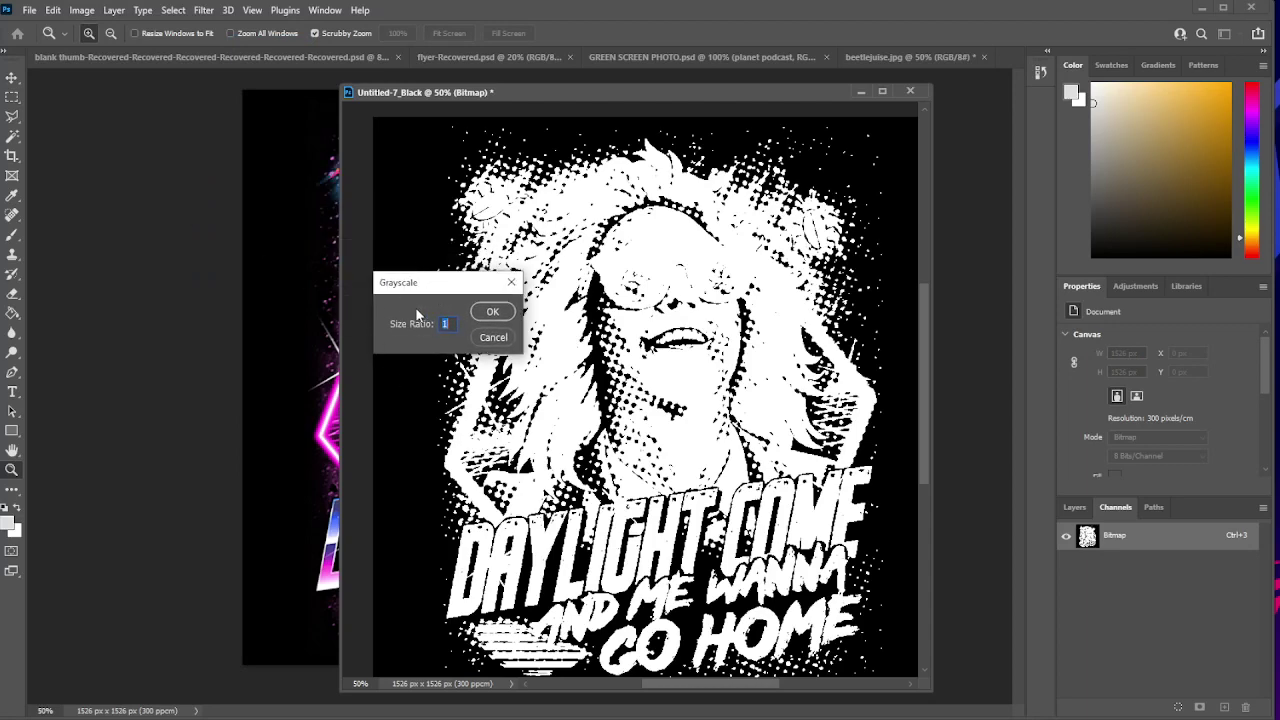
pyautogui.click(491, 313)
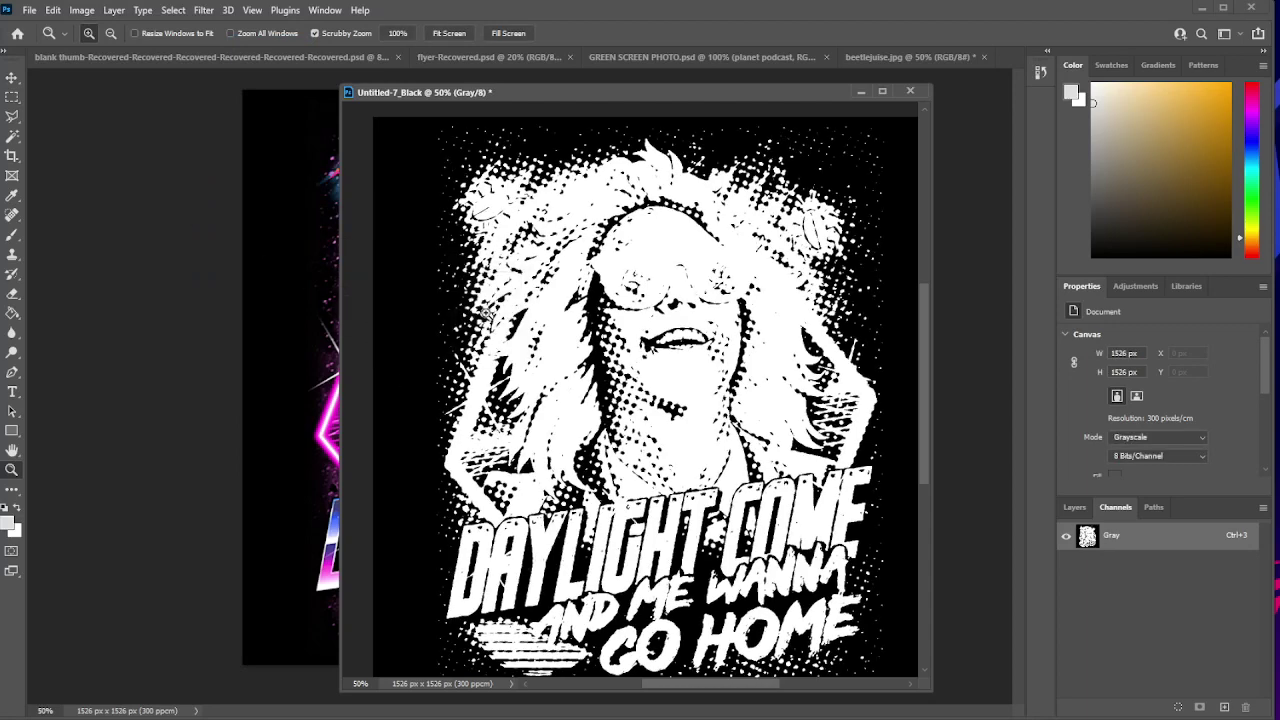
# - Select the black areas of the halftone with Color Range, sampling the black background and slightly lowering the fuzziness
pyautogui.click(174, 12)
pyautogui.click(199, 152)
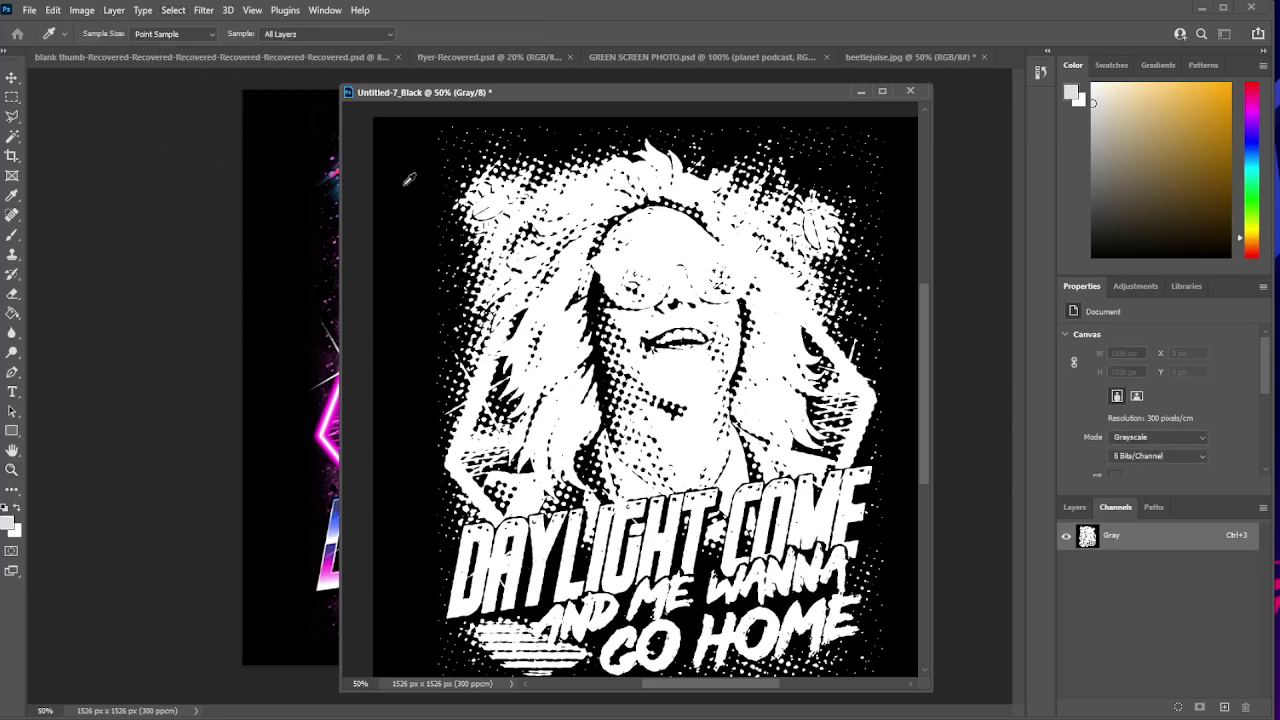
pyautogui.click(409, 179)
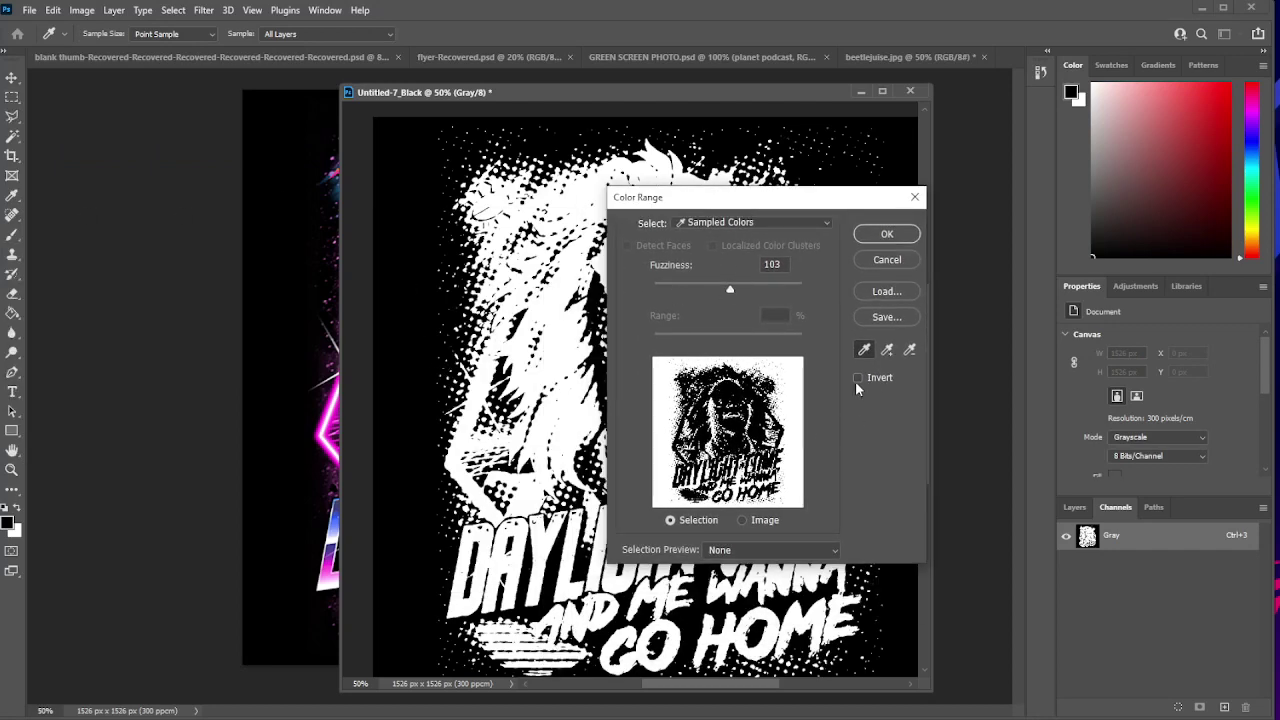
pyautogui.moveTo(729, 290)
pyautogui.mouseDown()
pyautogui.moveTo(672, 291)
pyautogui.moveTo(721, 294)
pyautogui.mouseUp()
pyautogui.click(886, 235)
pyautogui.press('z')
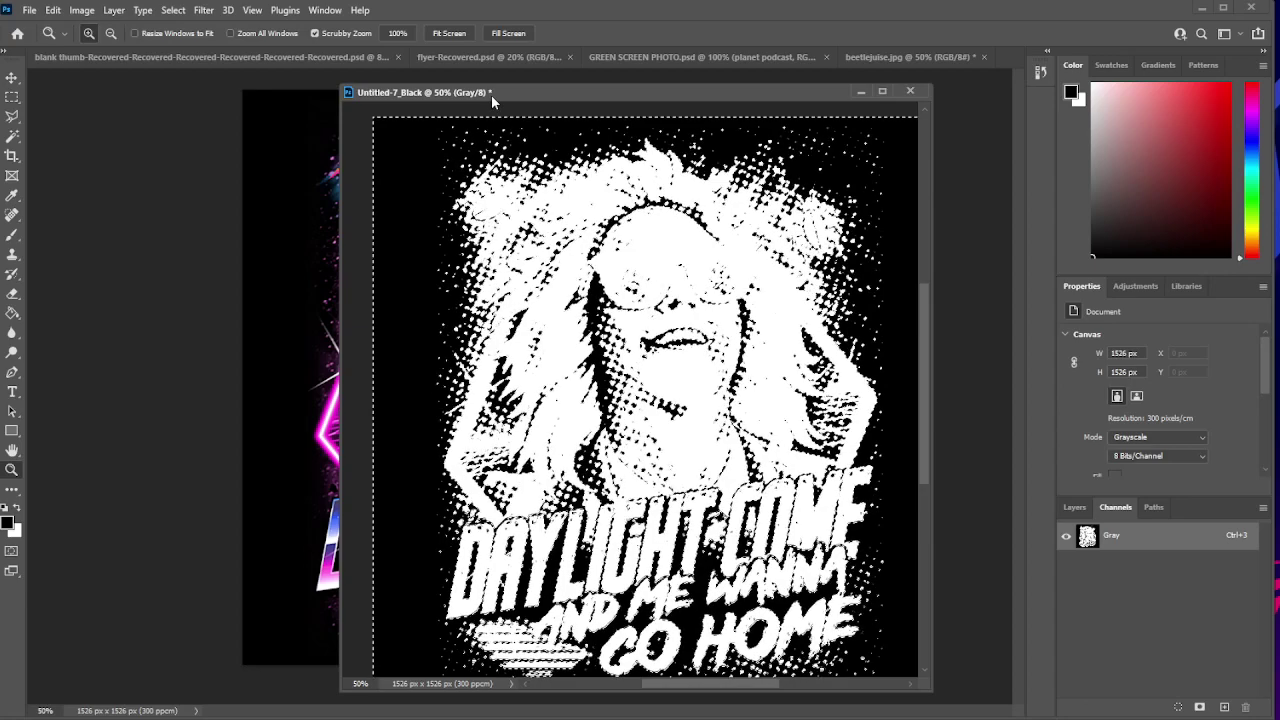
# - Move the halftone window aside and transfer its selection onto the beetlejuise.jpg artwork with the Magic Wand tool
pyautogui.moveTo(491, 95); pyautogui.dragTo(806, 93)
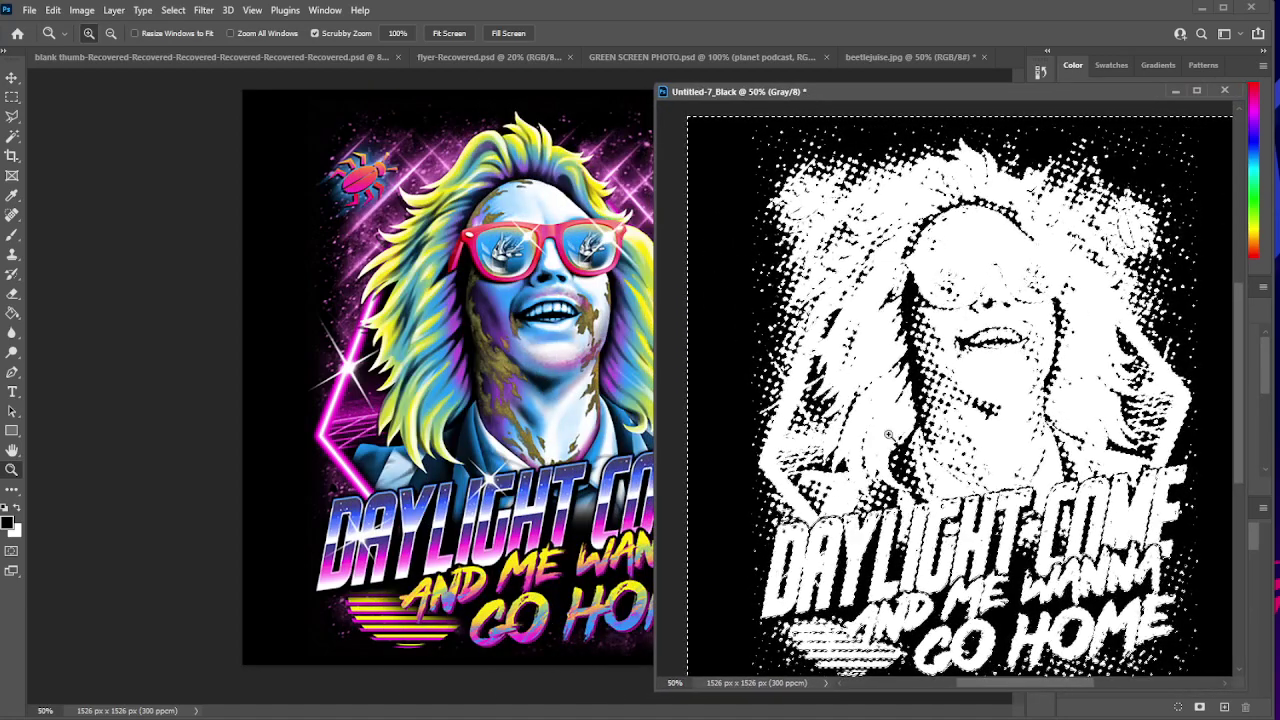
pyautogui.click(13, 138)
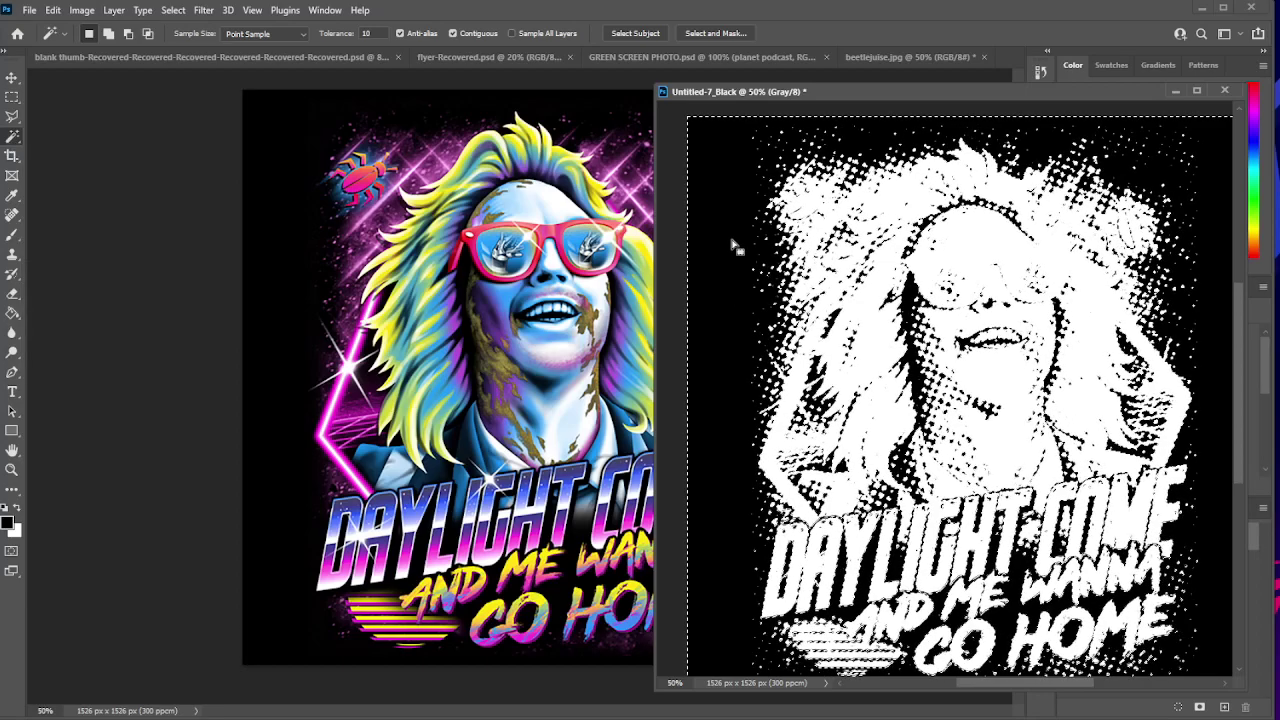
pyautogui.moveTo(735, 247); pyautogui.dragTo(315, 222)
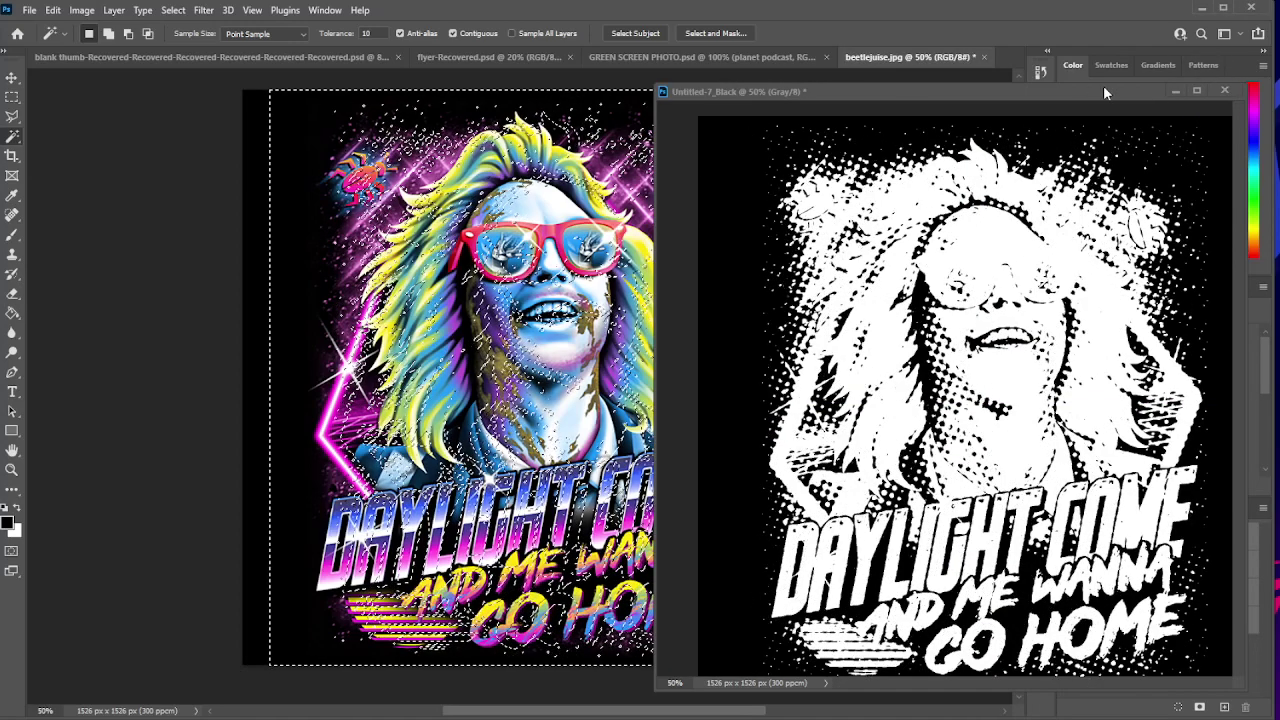
# - Move the halftone window further aside and align the transferred selection with the edges of the beetlejuise.jpg canvas
pyautogui.moveTo(1103, 92); pyautogui.dragTo(1279, 101)
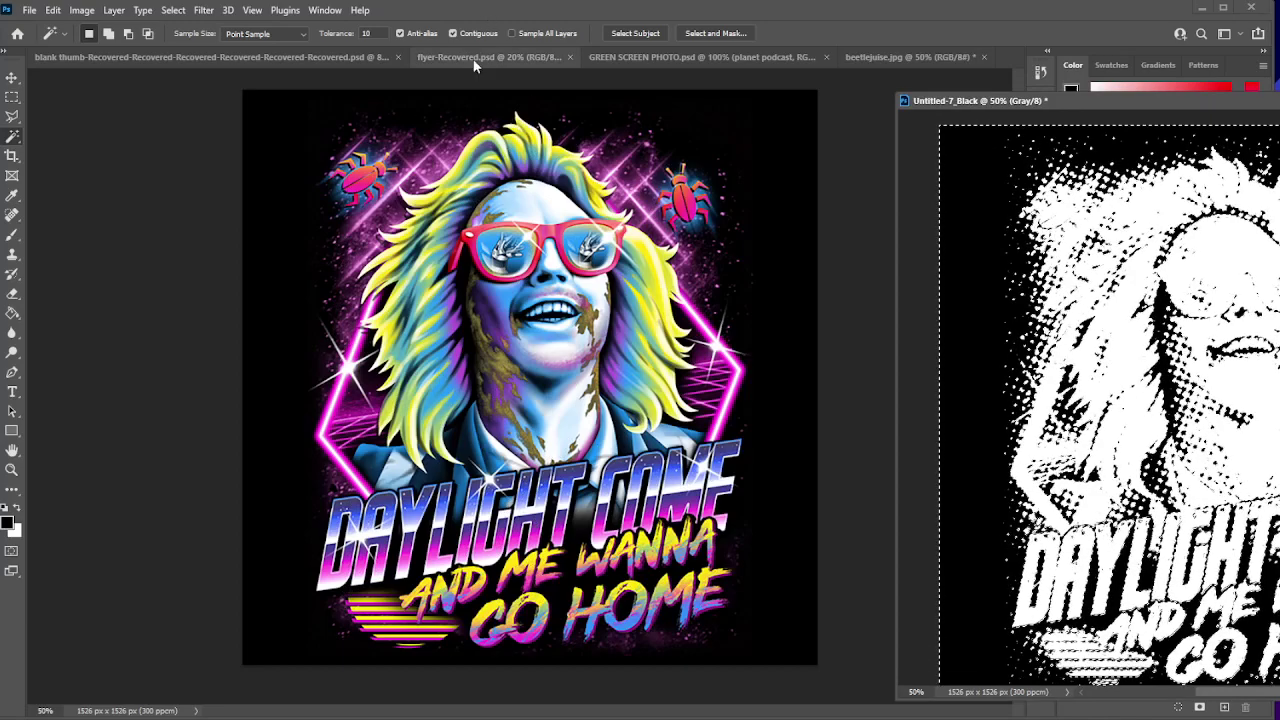
pyautogui.click(905, 55)
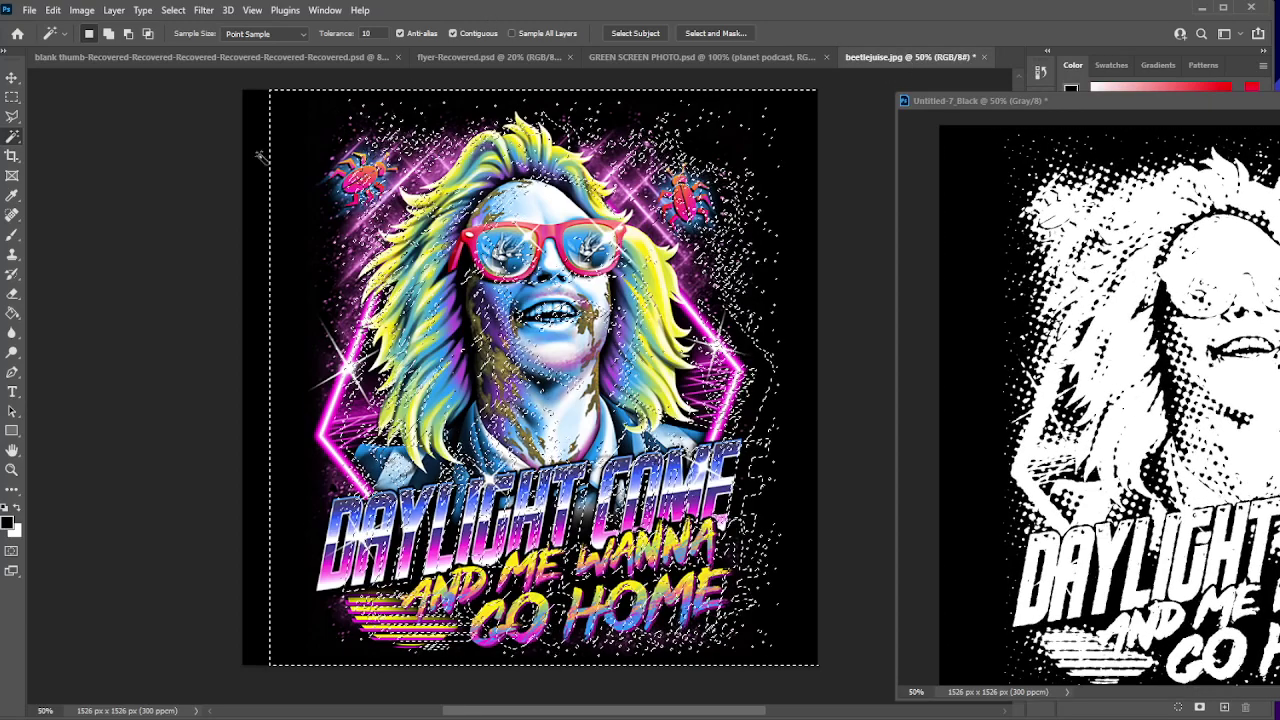
pyautogui.moveTo(260, 155); pyautogui.dragTo(271, 123)
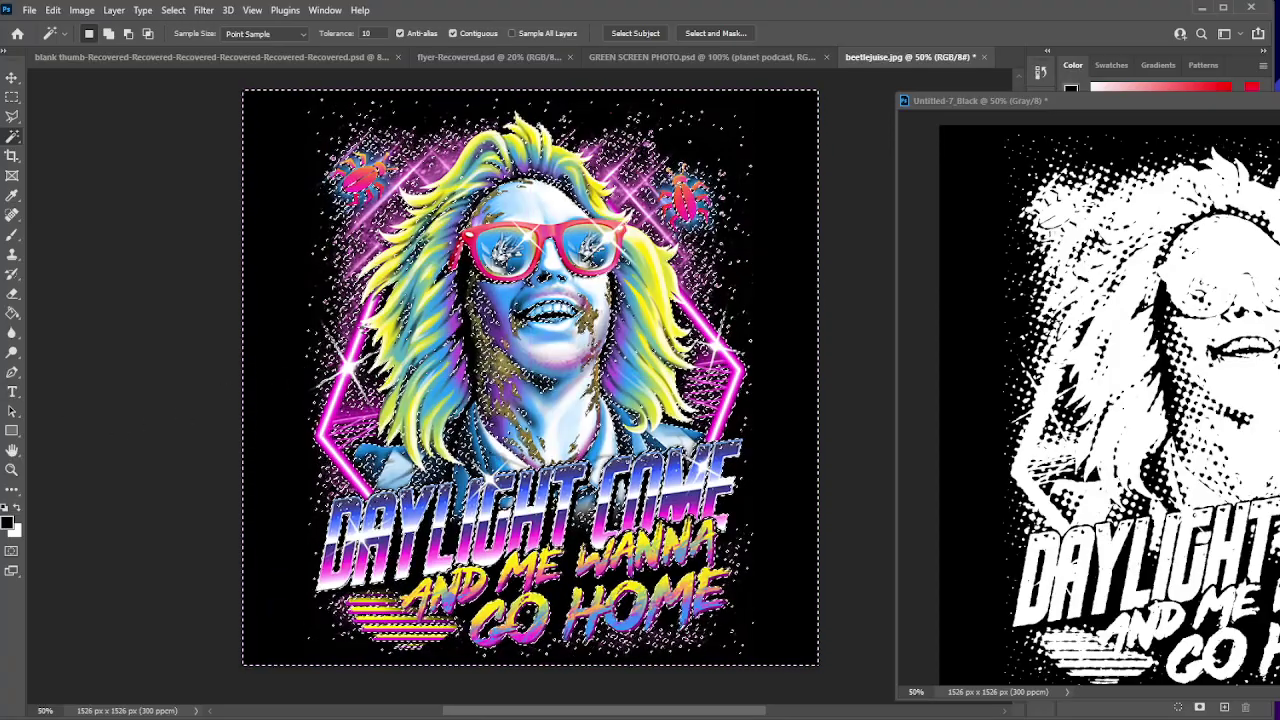
# - Inspect the aligned halftone selection up close on the artwork and clear the floating halftone window out of the way
pyautogui.click(12, 470)
pyautogui.click(443, 458)
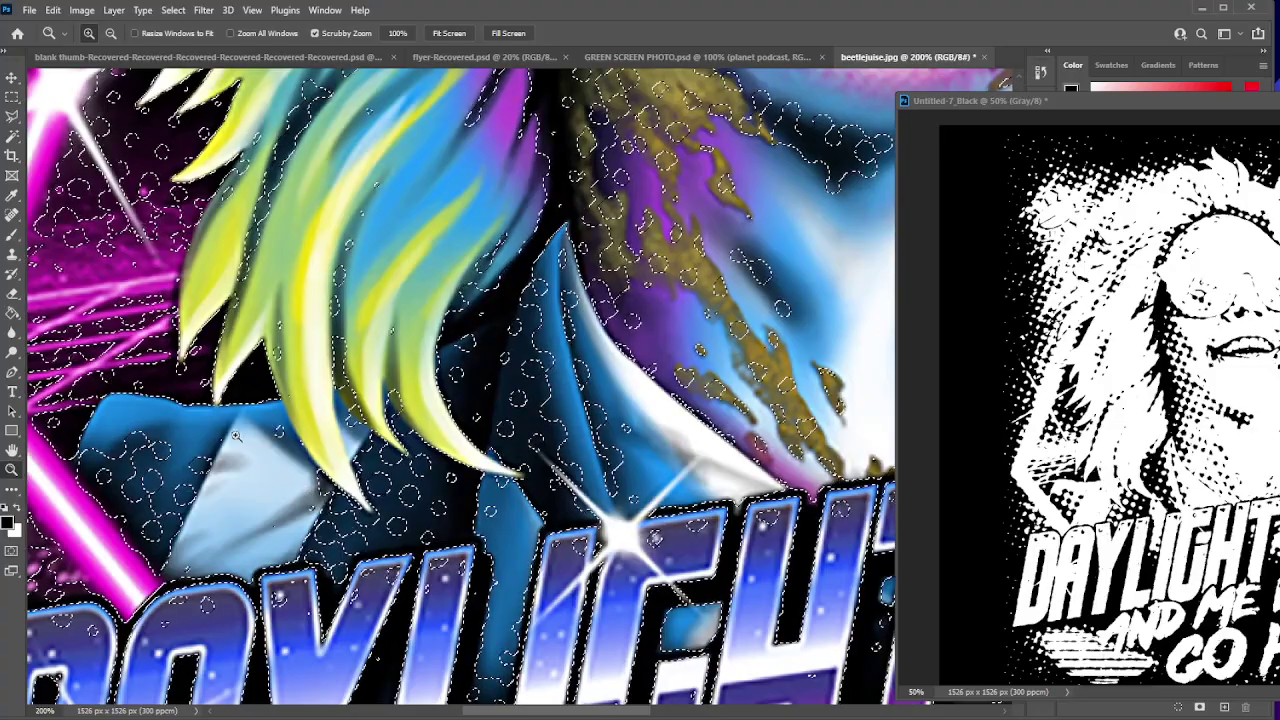
pyautogui.keyDown('alt'); pyautogui.click(425, 408); pyautogui.keyUp('alt')
pyautogui.keyDown('alt'); pyautogui.click(425, 408); pyautogui.keyUp('alt')
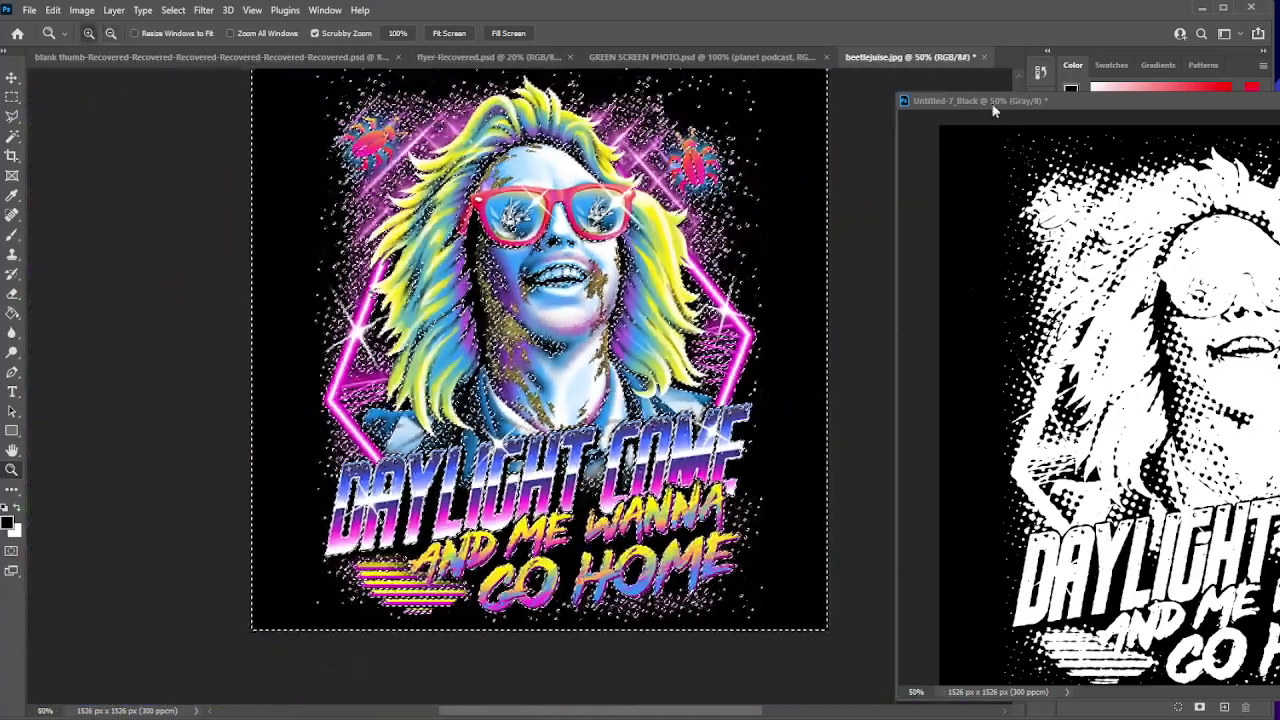
pyautogui.moveTo(996, 105); pyautogui.dragTo(573, 298)
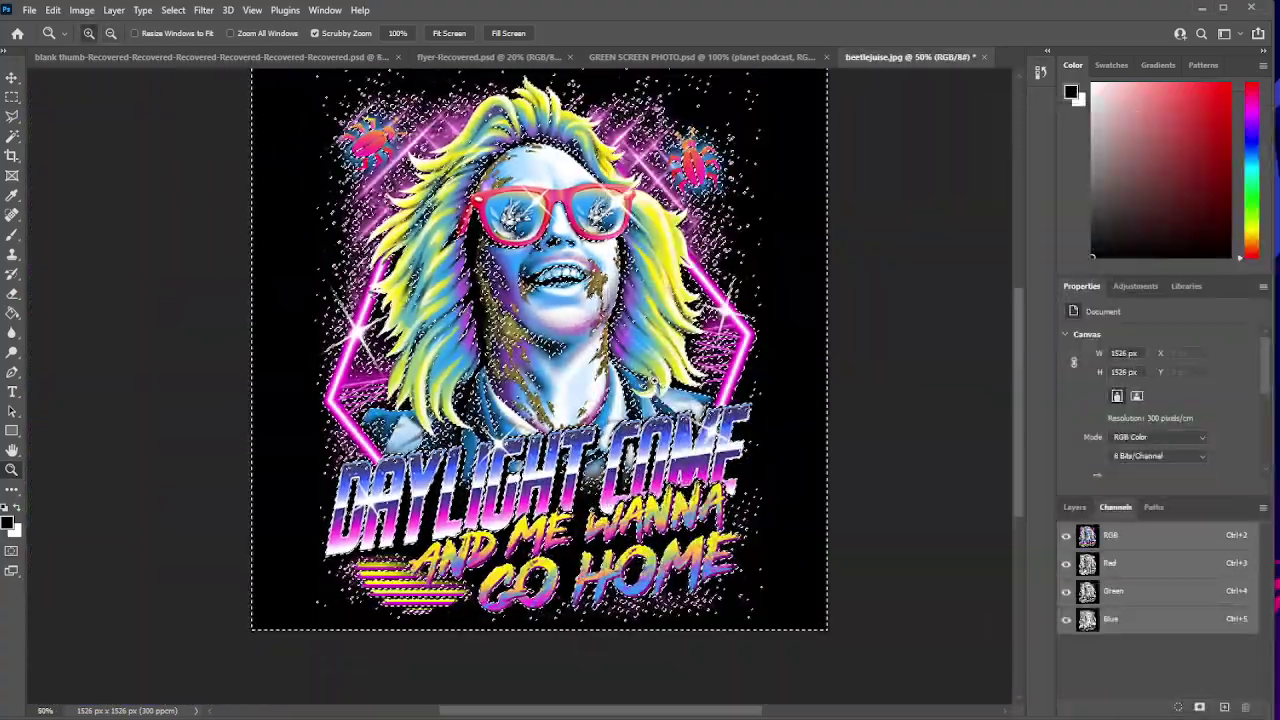
# - Duplicate the Background layer and delete the selected black areas from the copy
pyautogui.click(1074, 509)
pyautogui.rightClick(1115, 604)
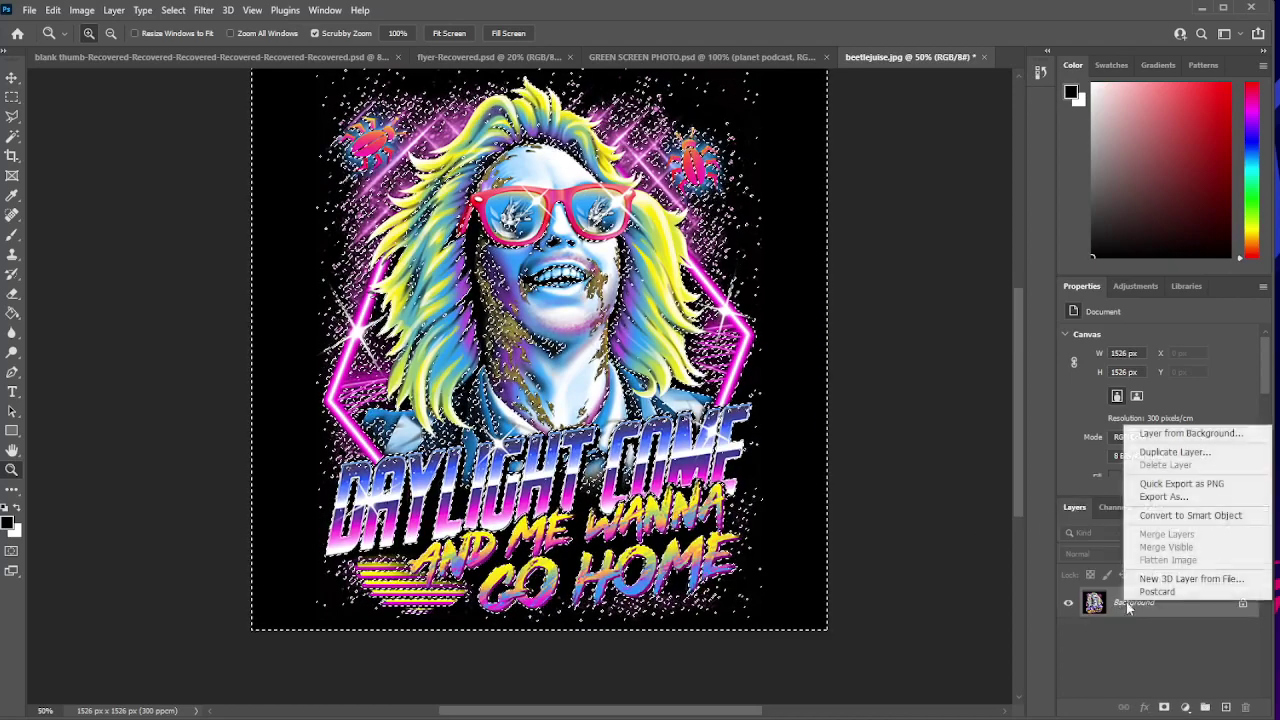
pyautogui.click(1160, 456)
pyautogui.click(815, 340)
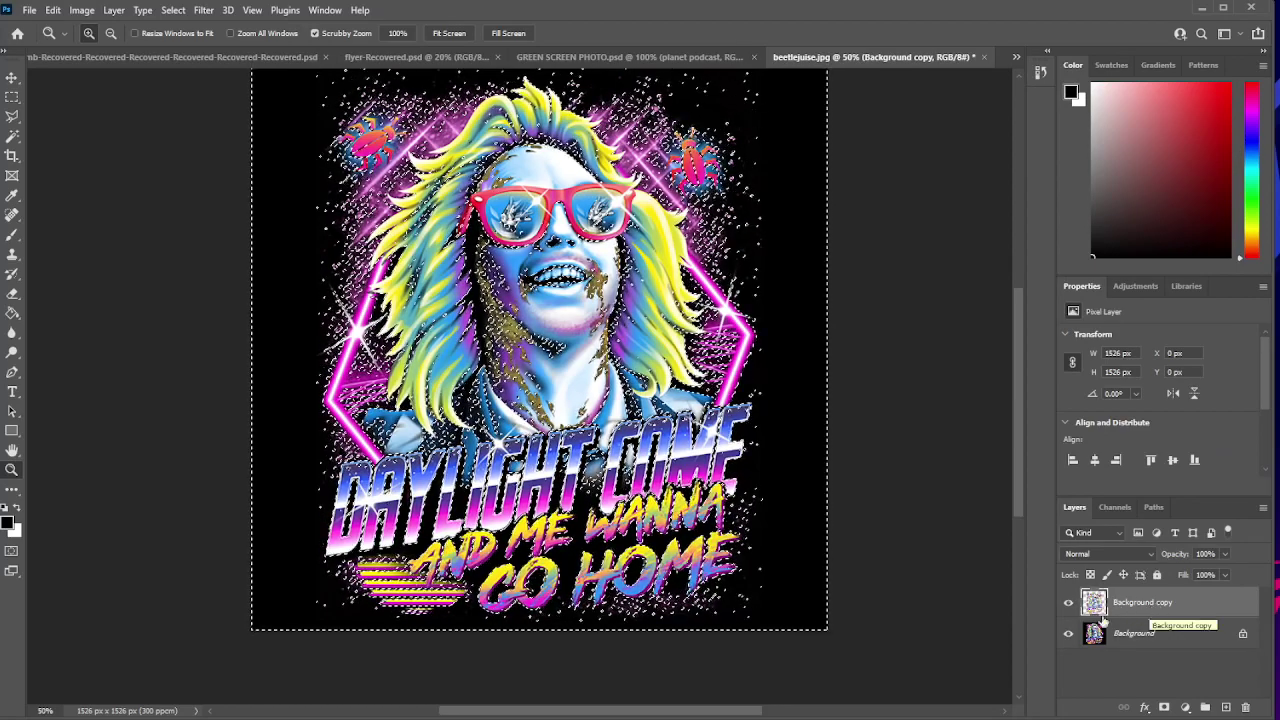
# - Hide the original Background layer and deselect the halftone selection
pyautogui.click(1067, 634)
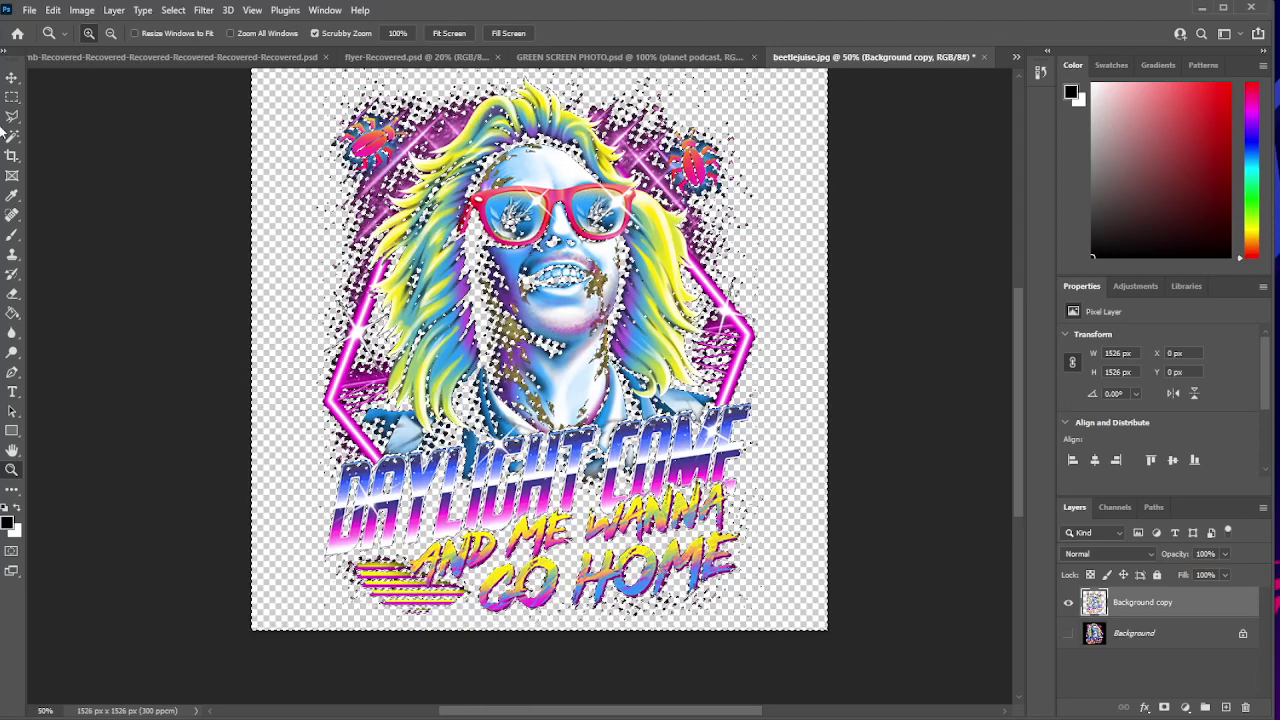
pyautogui.click(13, 99)
pyautogui.hotkey('ctrl', 'd')
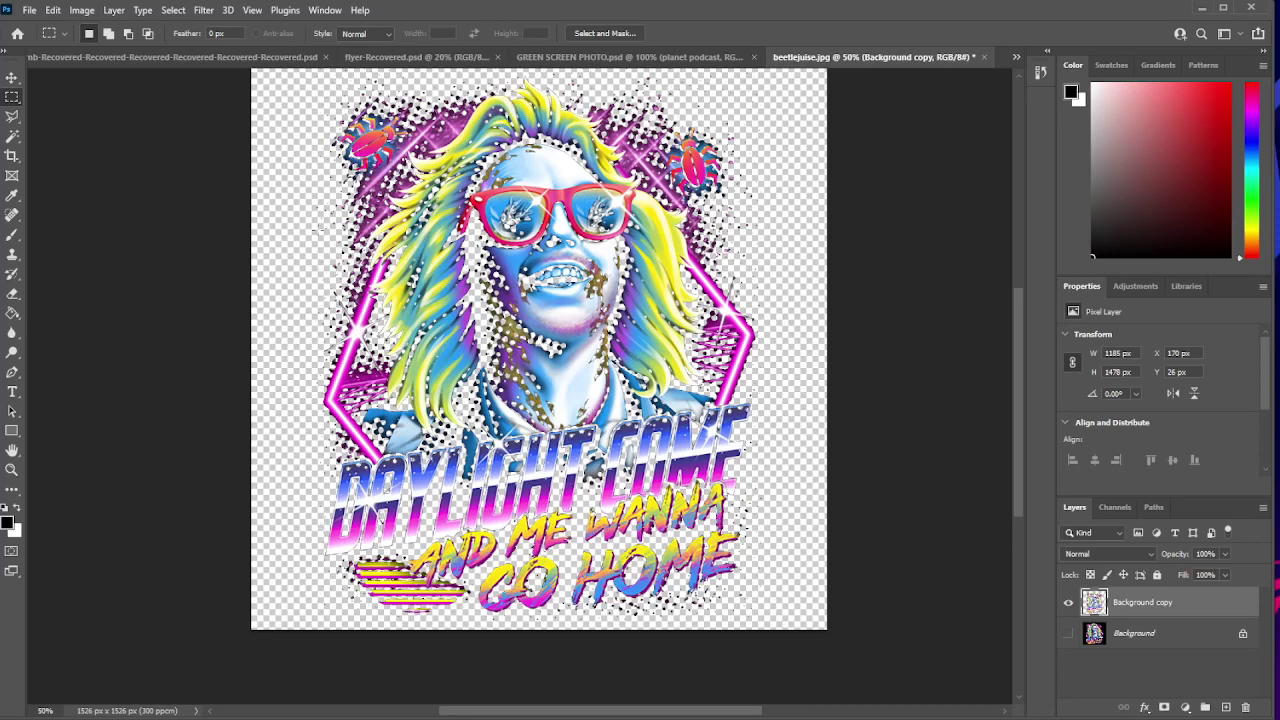
# - Add a new layer beneath Background copy and fill it with black using the Paint Bucket
pyautogui.click(1226, 707)
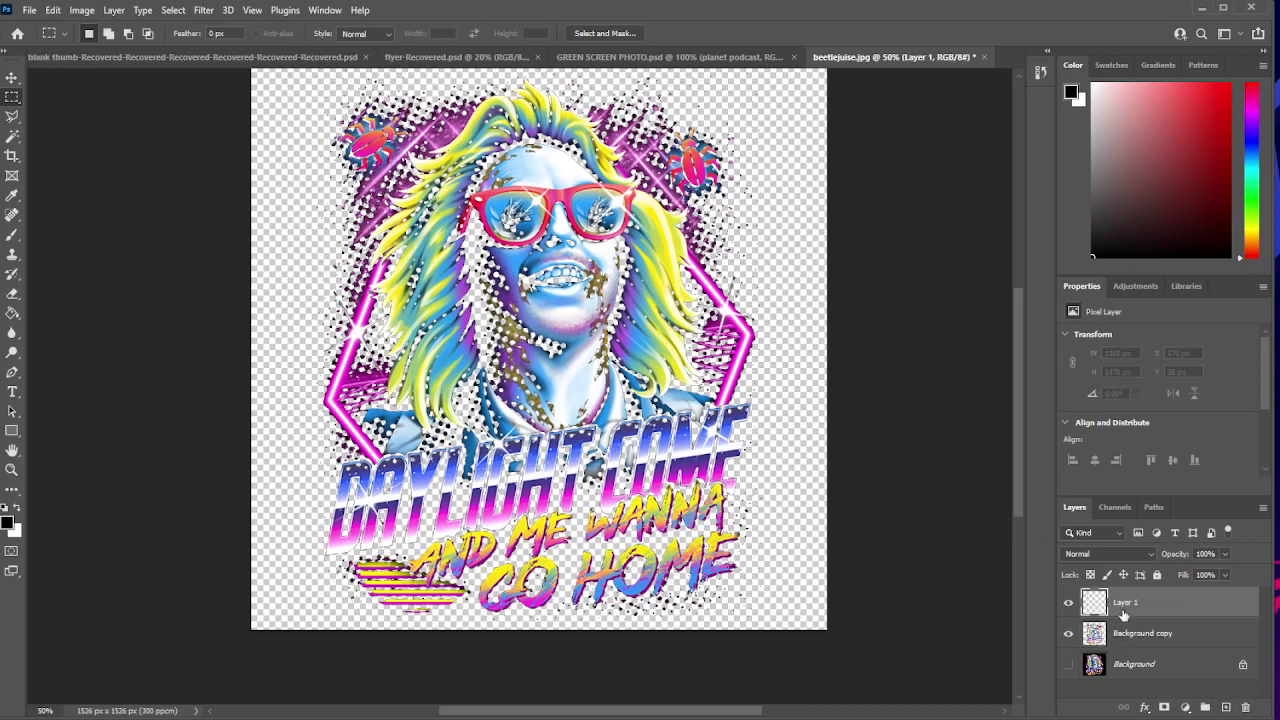
pyautogui.moveTo(1124, 612); pyautogui.dragTo(1127, 647)
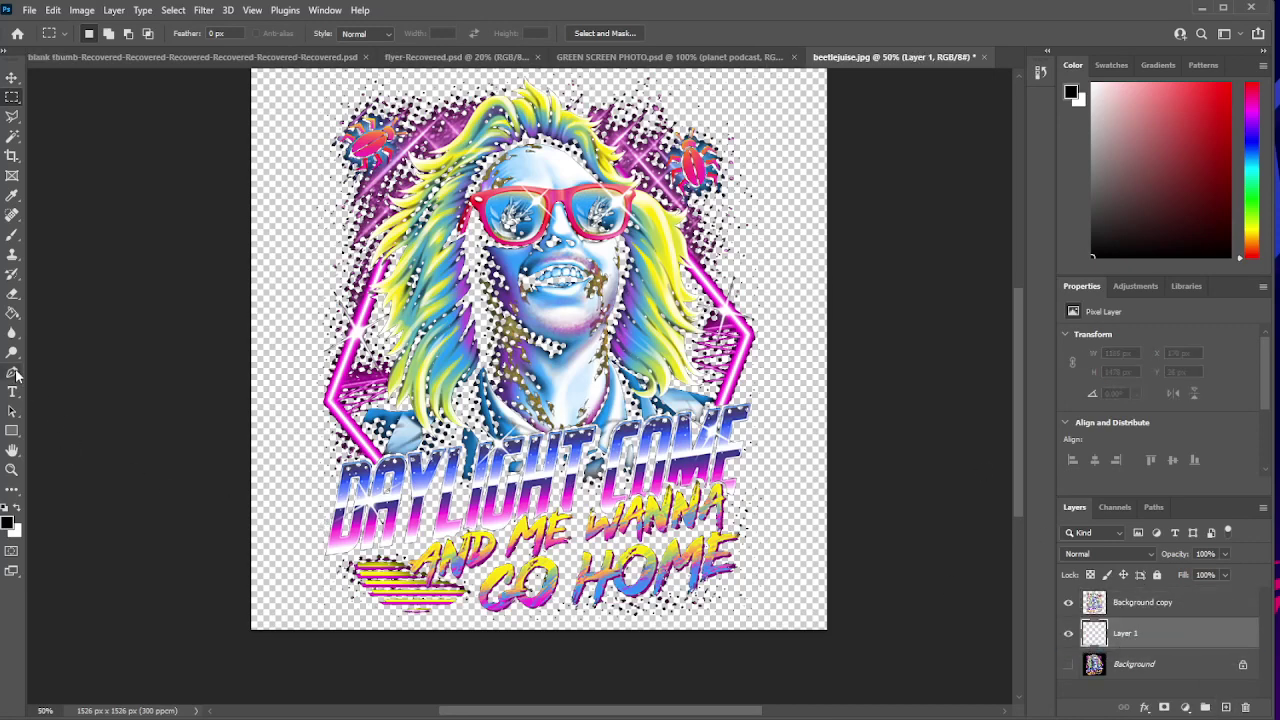
pyautogui.click(12, 313)
pyautogui.click(340, 433)
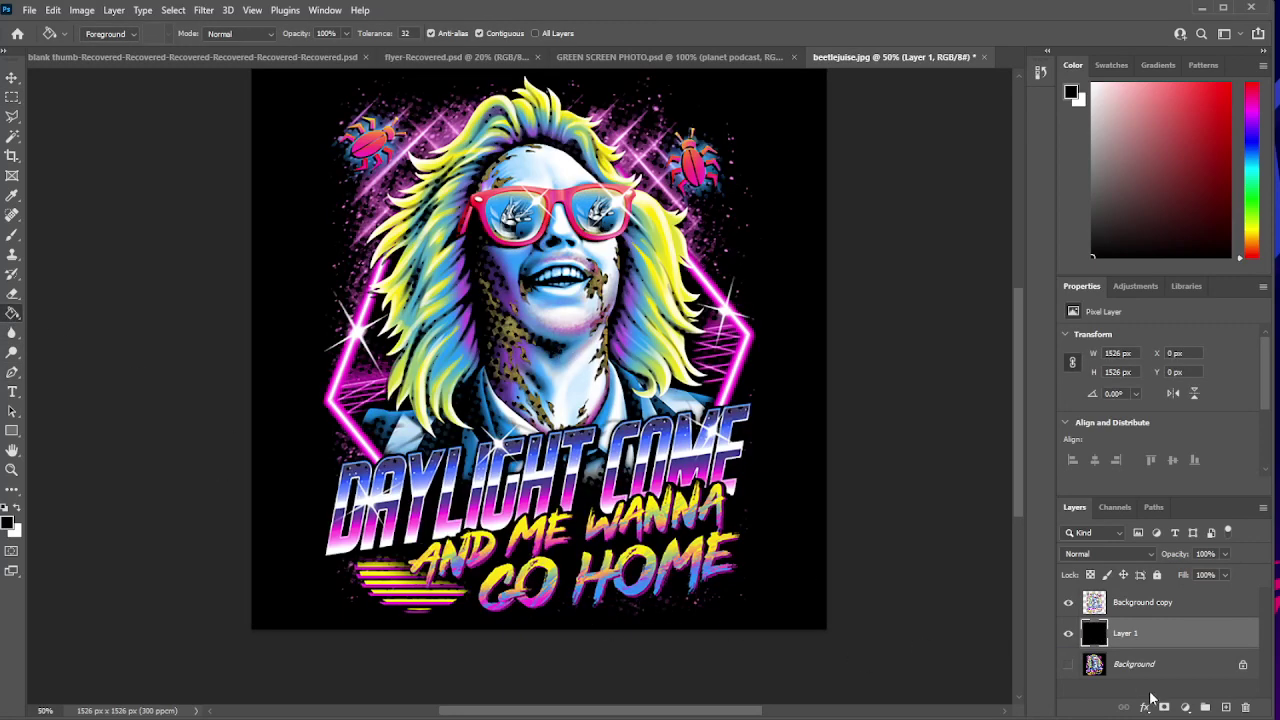
# - Compare the original artwork with the halftoned copy, with and without the black layer, by switching layer visibility
pyautogui.click(1067, 638)
pyautogui.click(1068, 651)
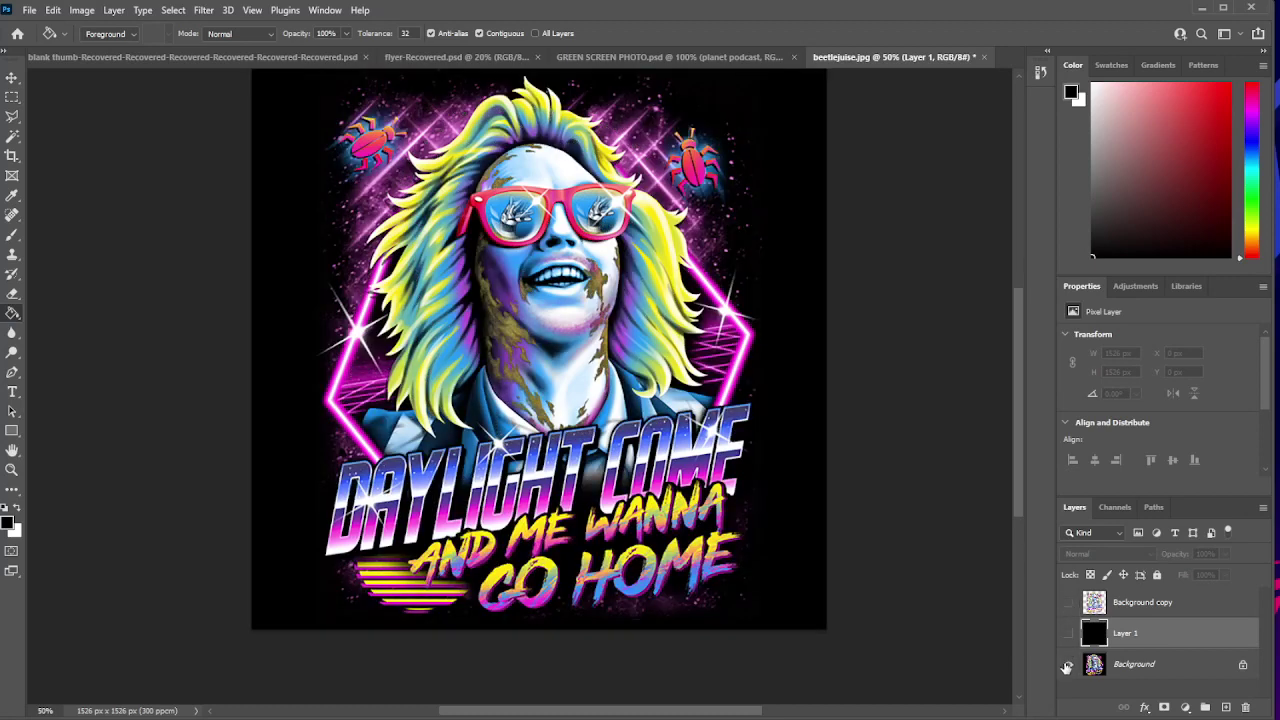
pyautogui.click(1067, 664)
pyautogui.click(1068, 603)
pyautogui.click(1068, 634)
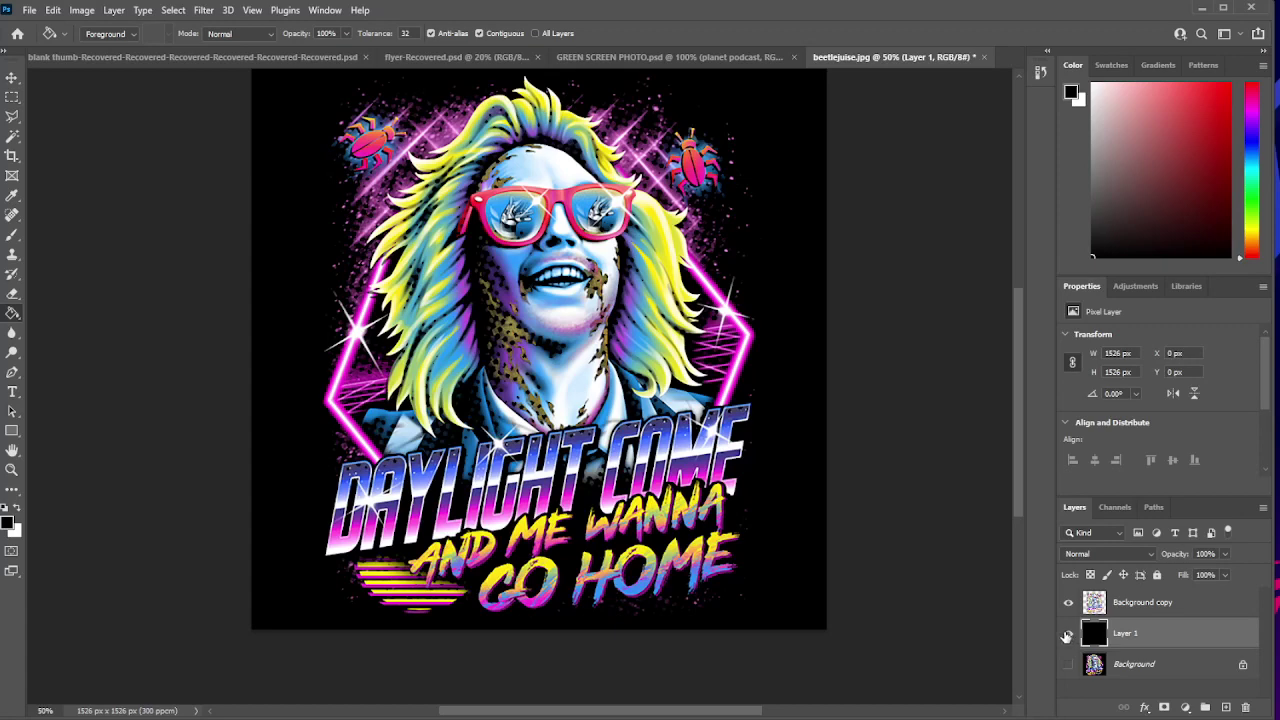
pyautogui.click(1067, 634)
pyautogui.click(1069, 602)
pyautogui.click(1068, 665)
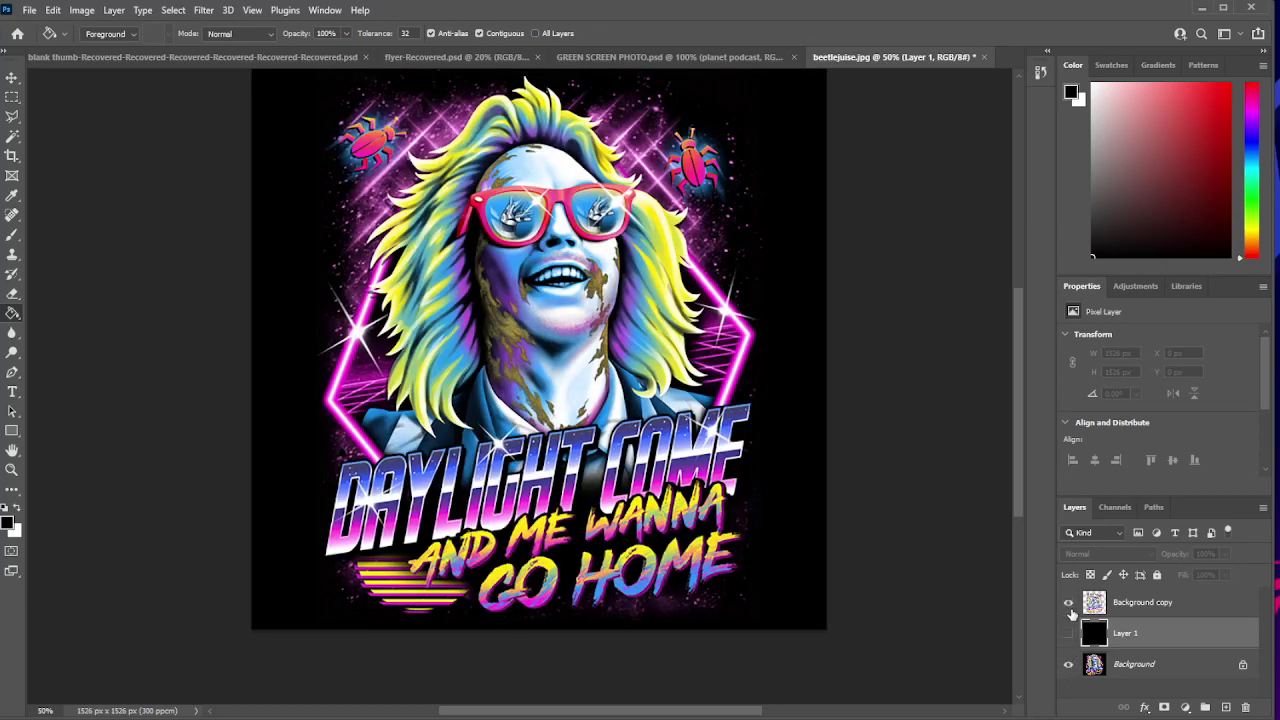
pyautogui.click(1068, 664)
pyautogui.click(1118, 603)
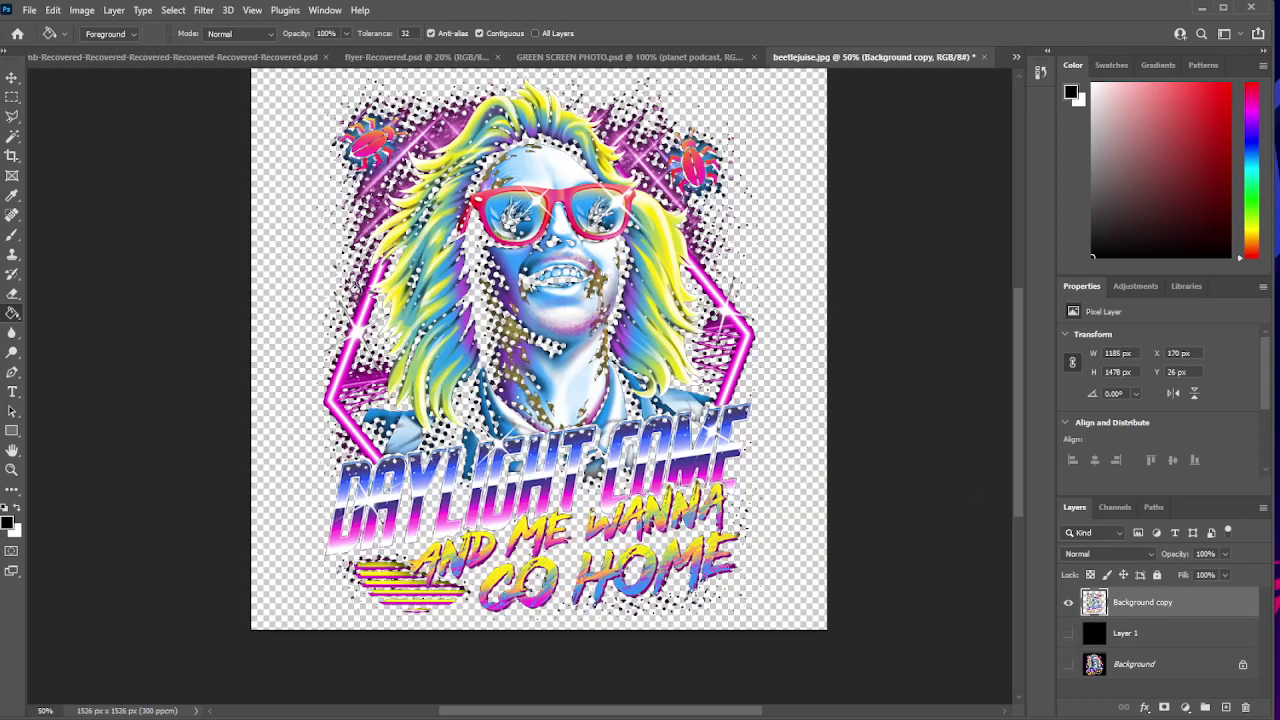
pyautogui.scroll(1, 470, 375)
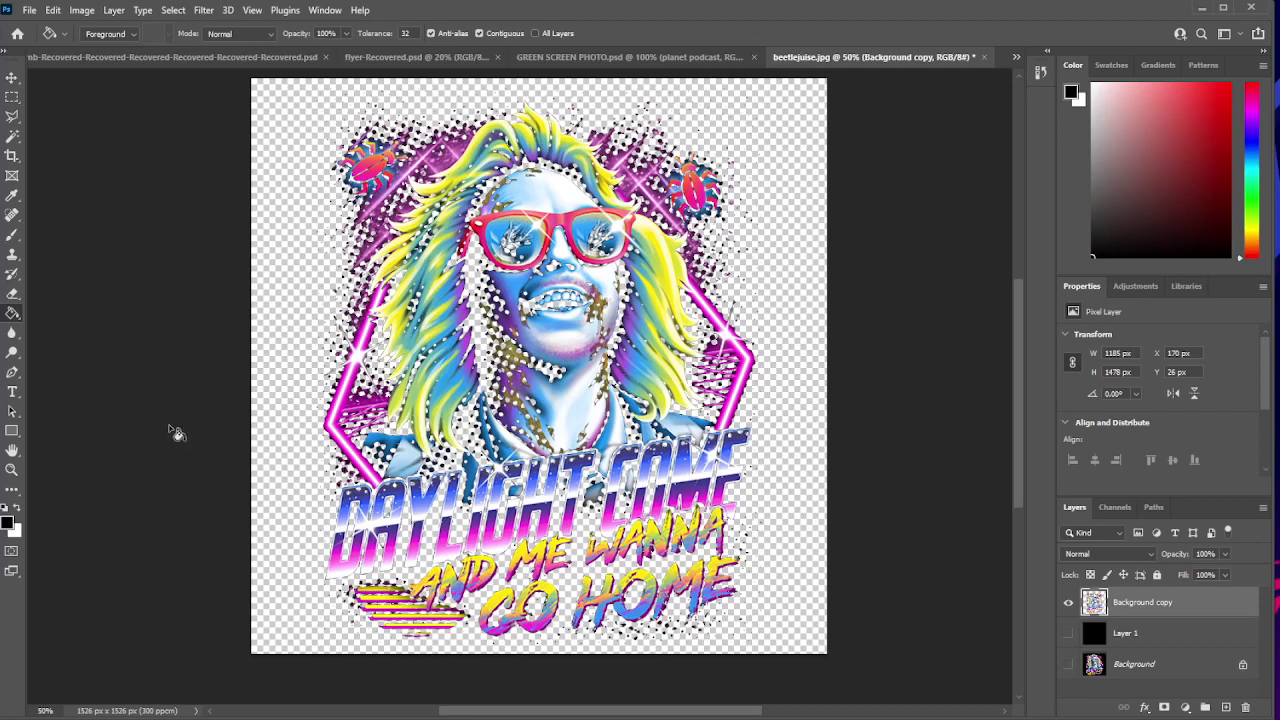
pyautogui.click(1068, 635)
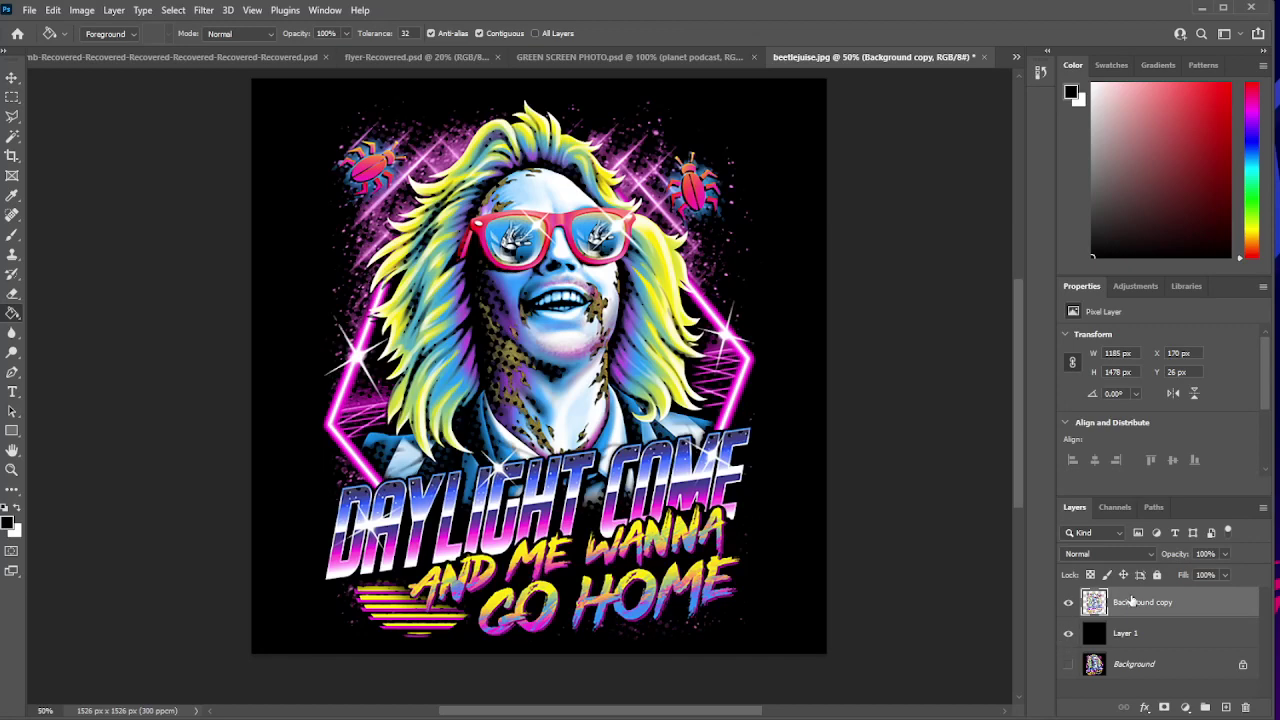
pyautogui.click(80, 11)
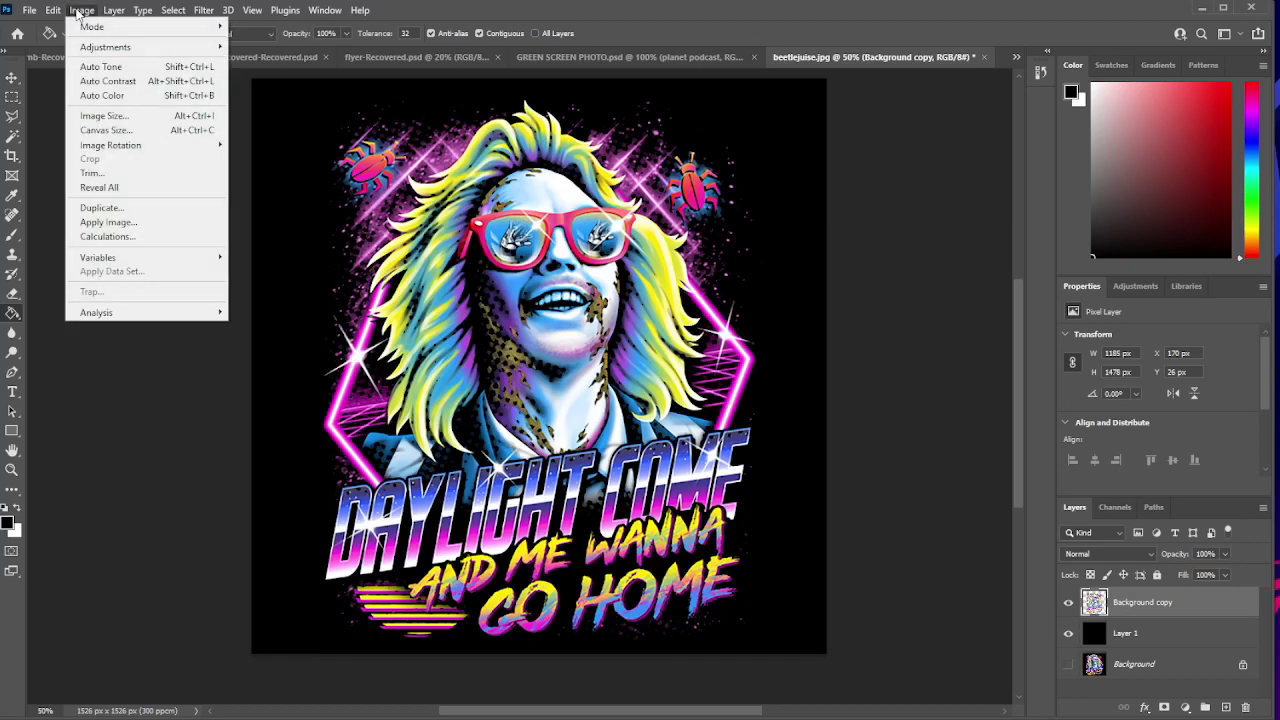
pyautogui.moveTo(90, 47)
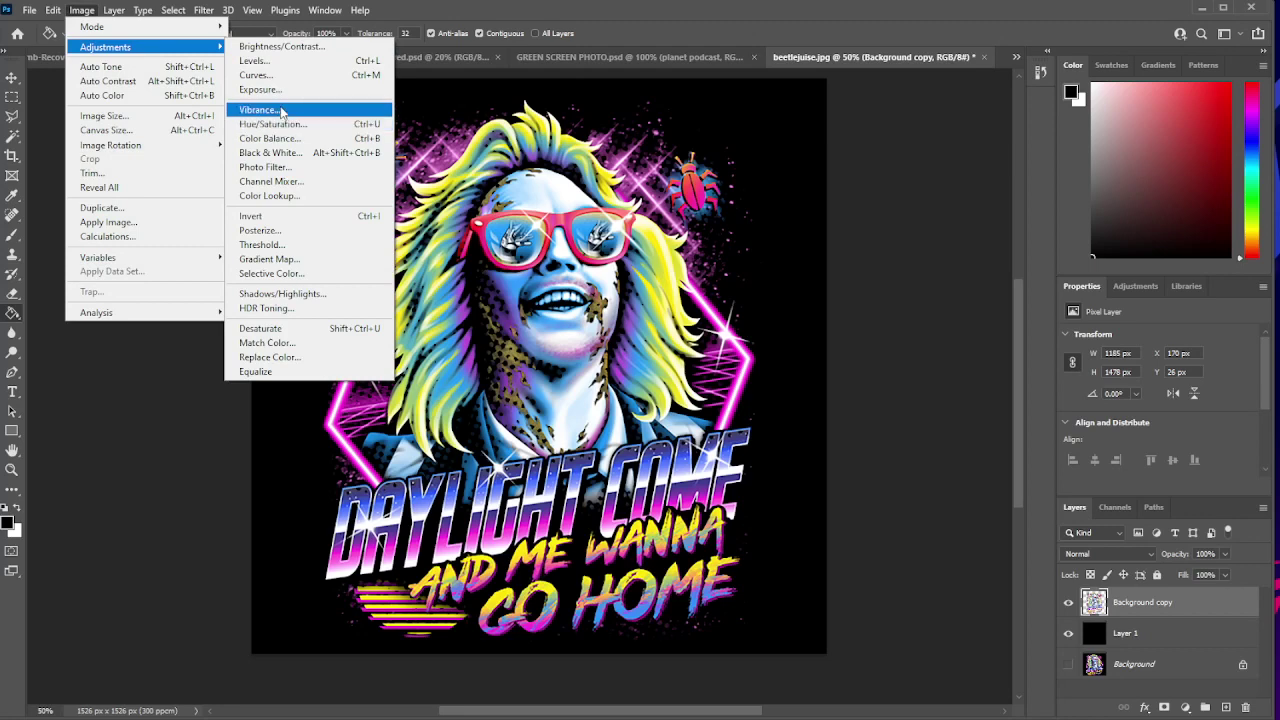
pyautogui.click(1022, 409)
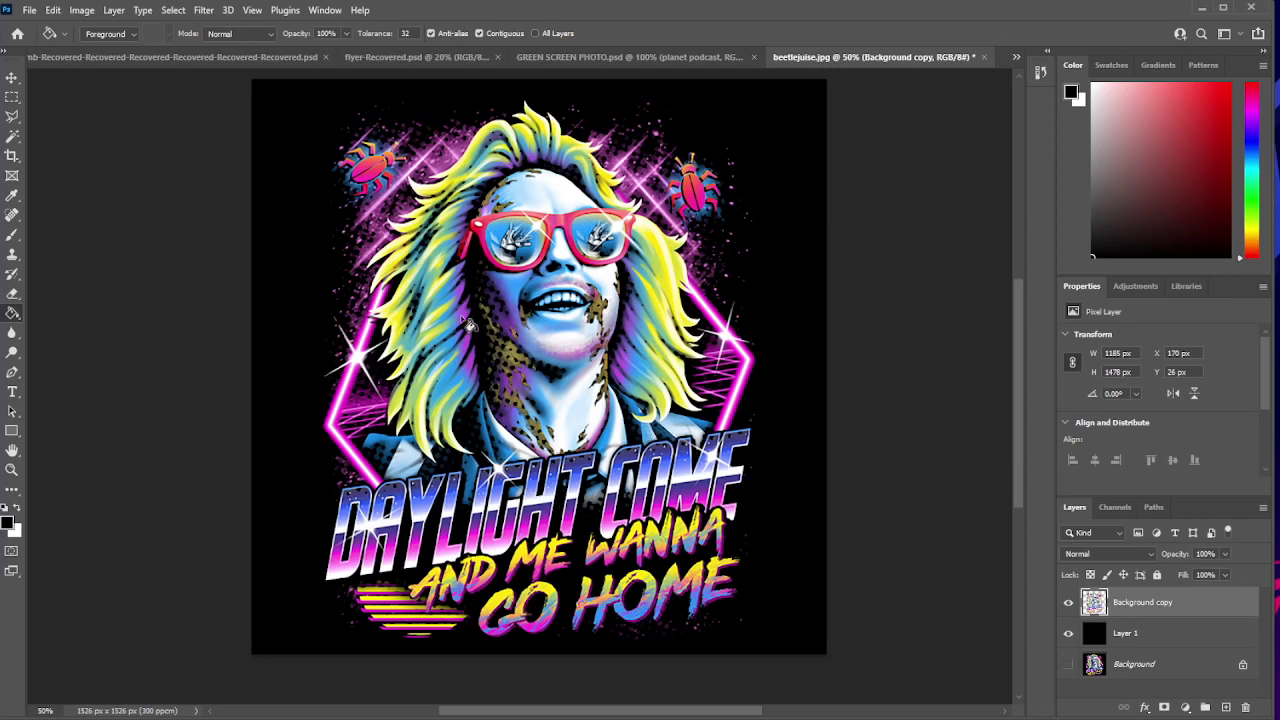
# - Check the halftoned copy with and without the black Layer 1 behind it, leaving Layer 1 hidden
pyautogui.click(1069, 634)
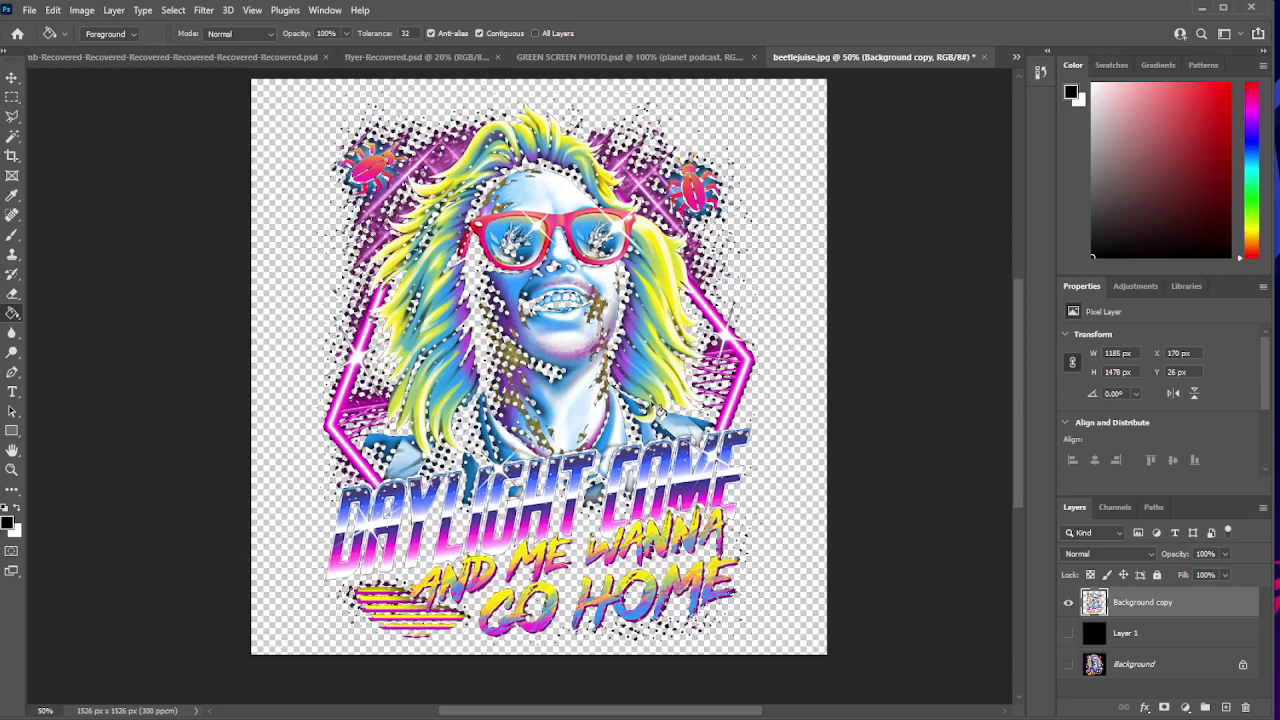
pyautogui.click(1068, 634)
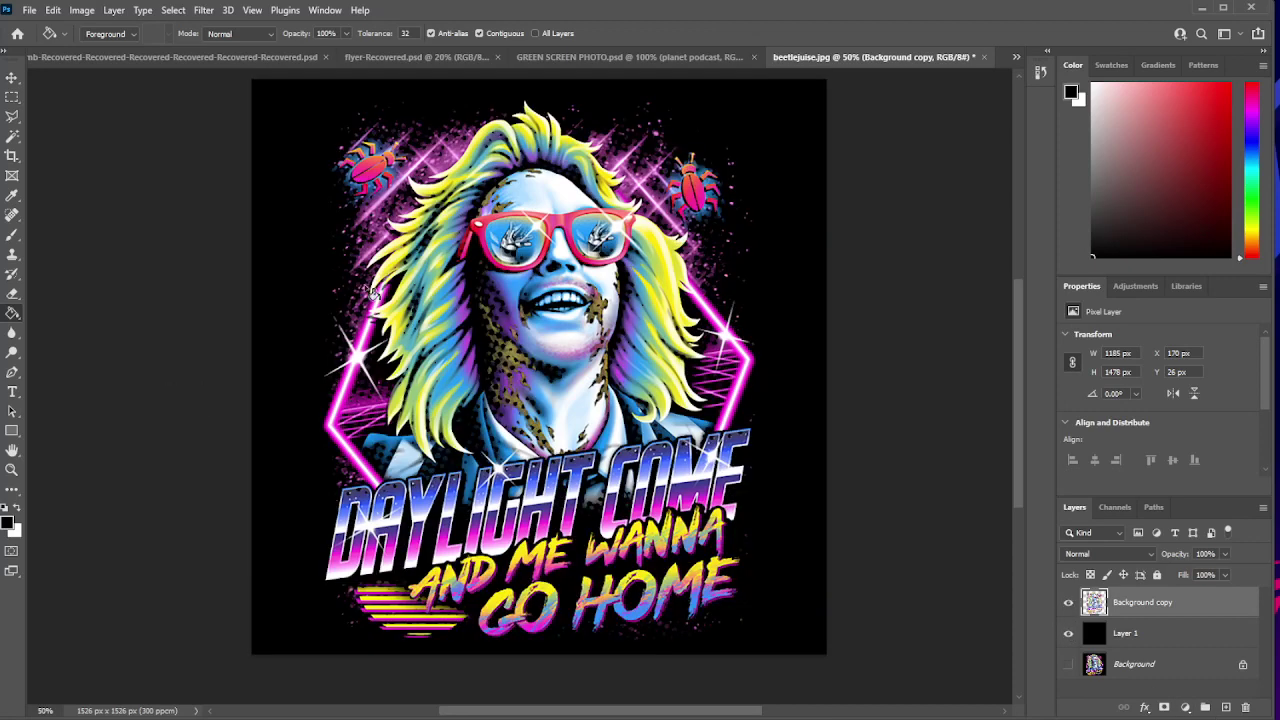
pyautogui.click(1068, 634)
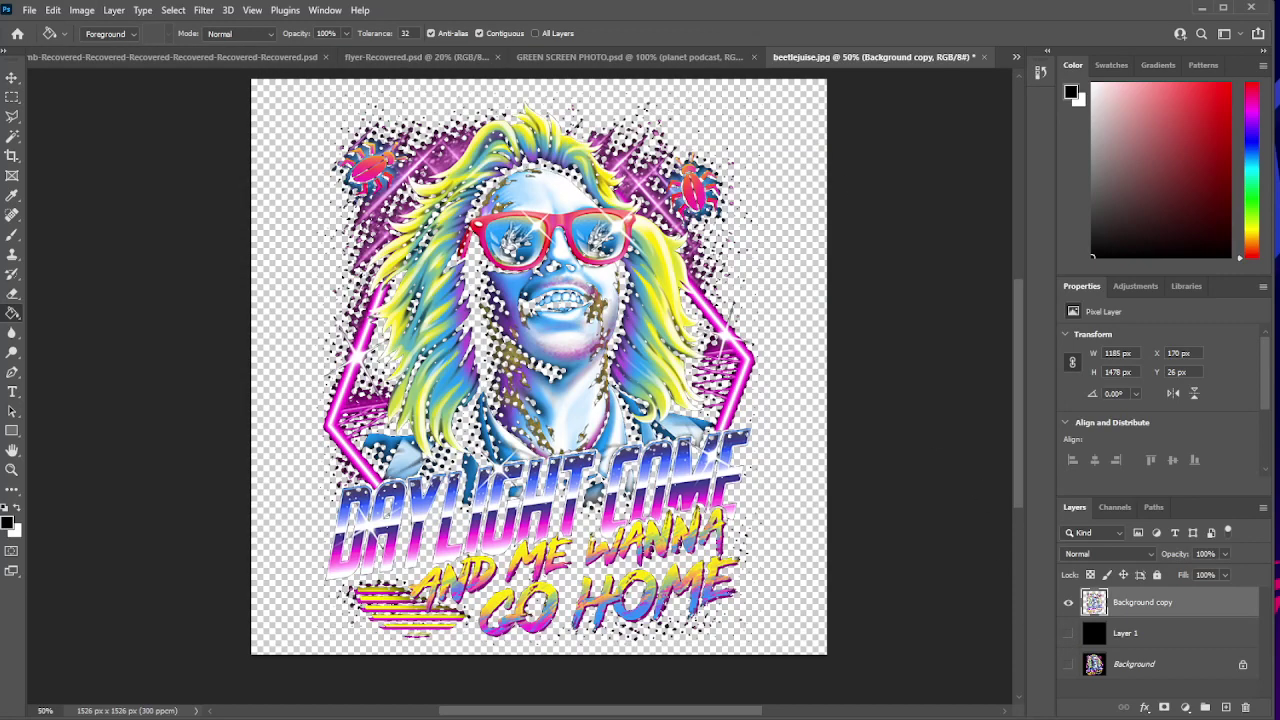
# - Quick-export the transparent halftone artwork as a PNG in the beetlejuice folder, adding c to the file name beetlejuise
pyautogui.click(31, 10)
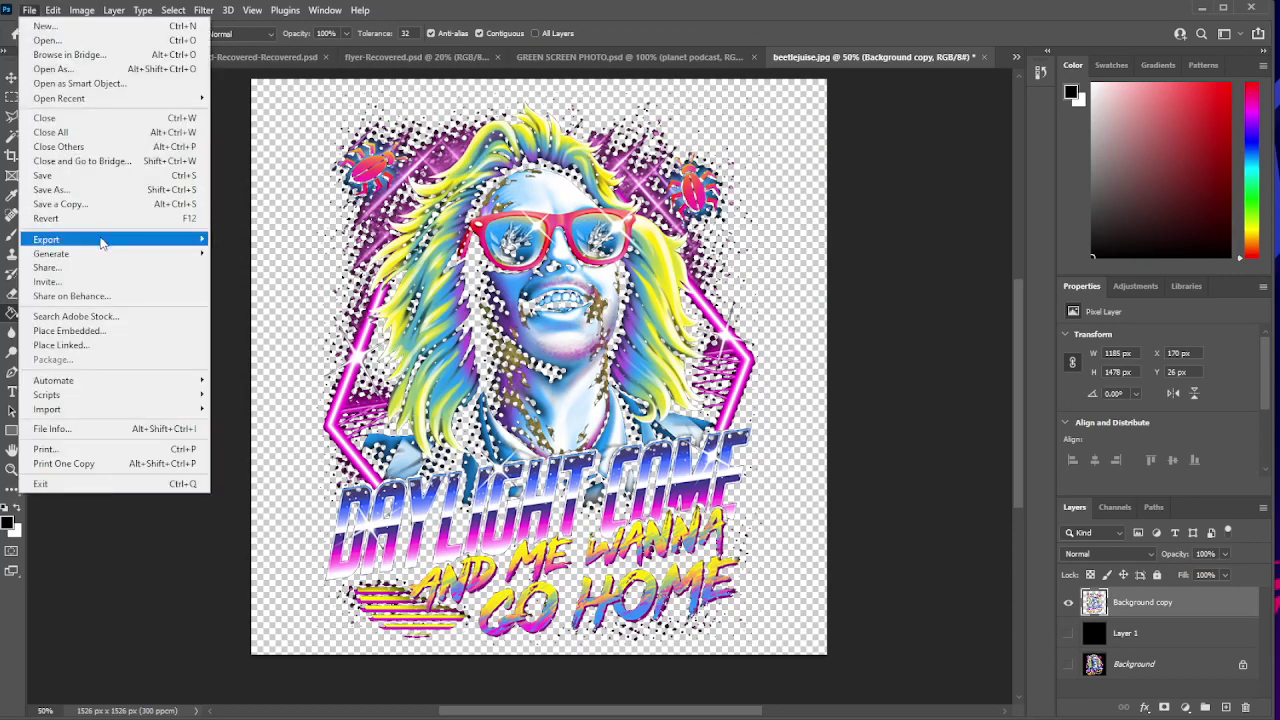
pyautogui.moveTo(103, 240)
pyautogui.click(250, 240)
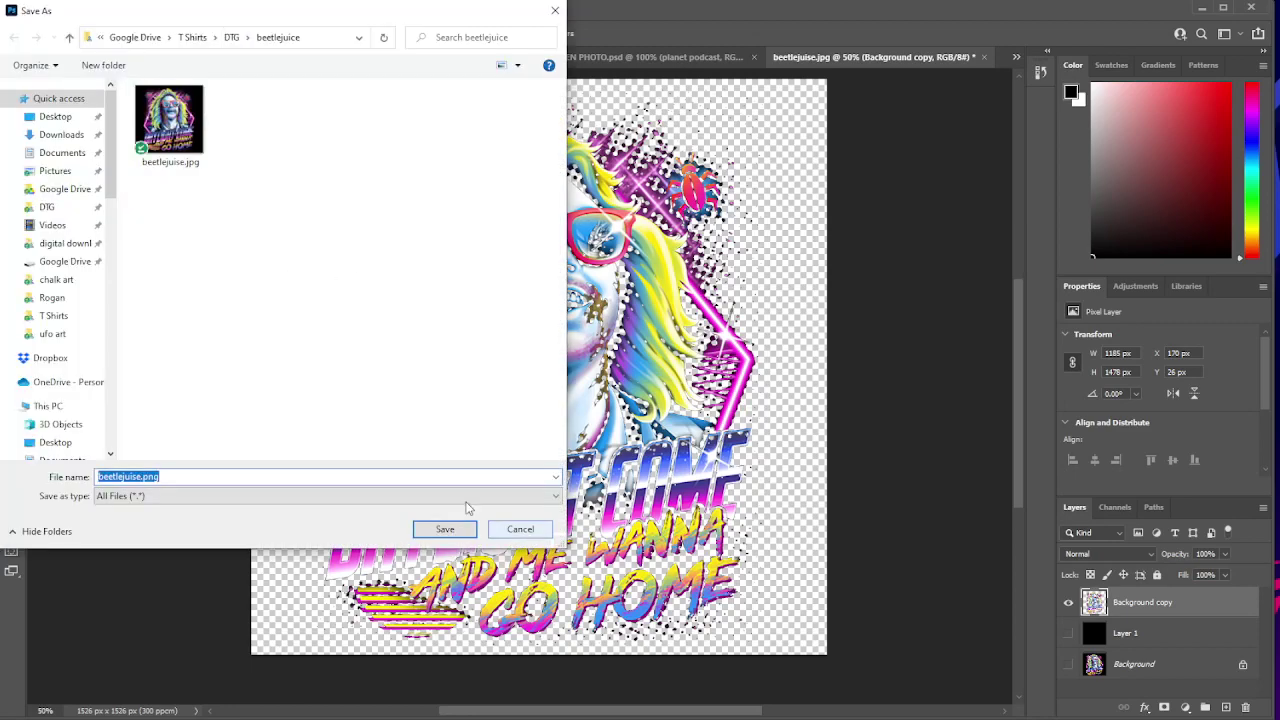
pyautogui.click(145, 478)
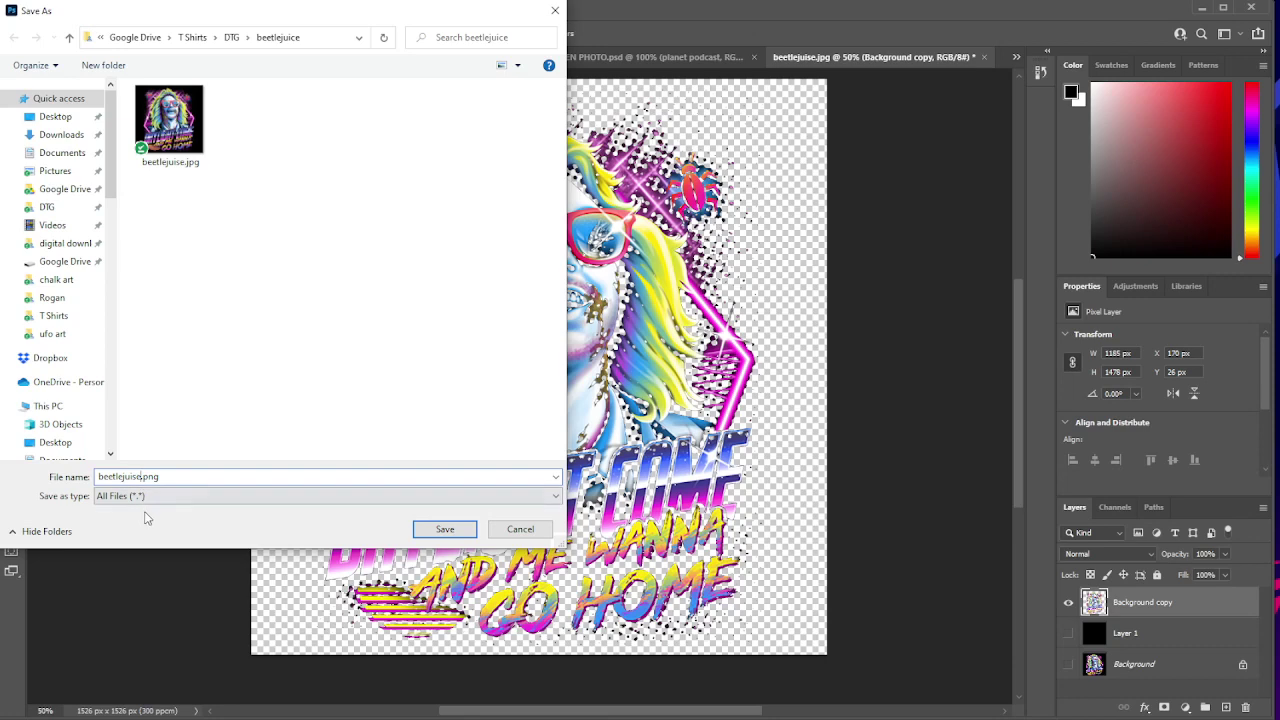
pyautogui.write('c')
pyautogui.press('Return')
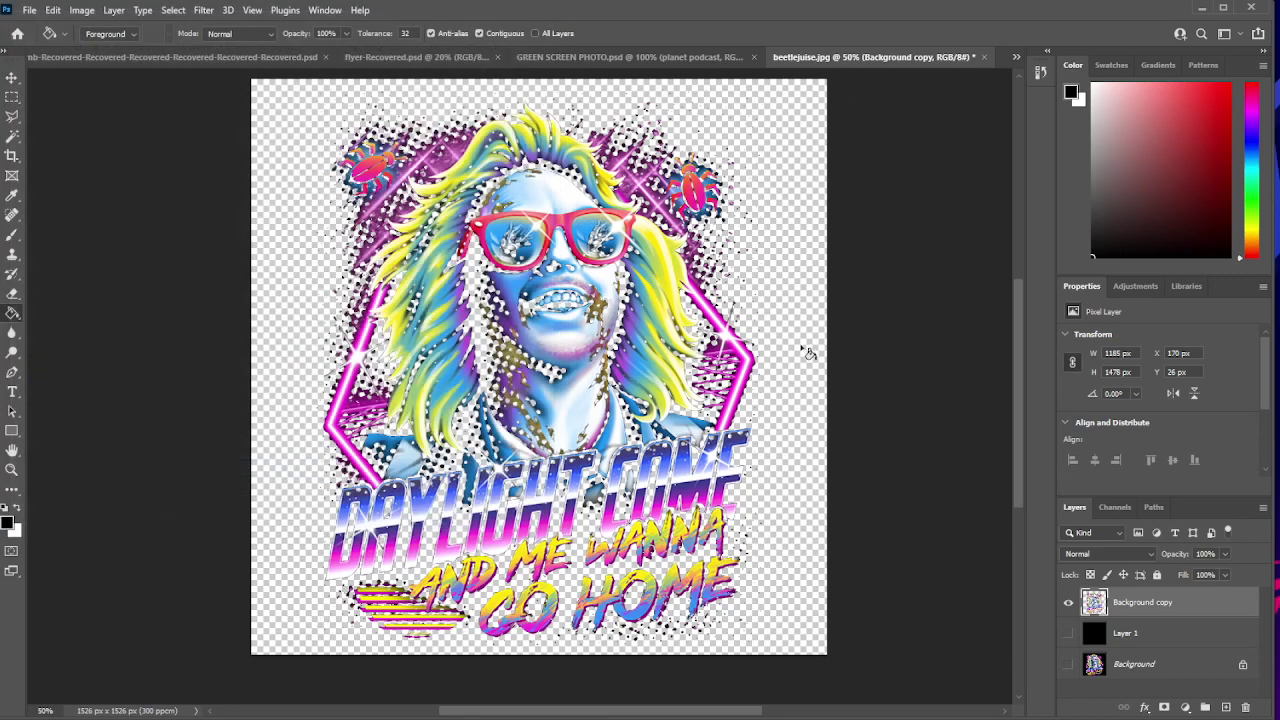